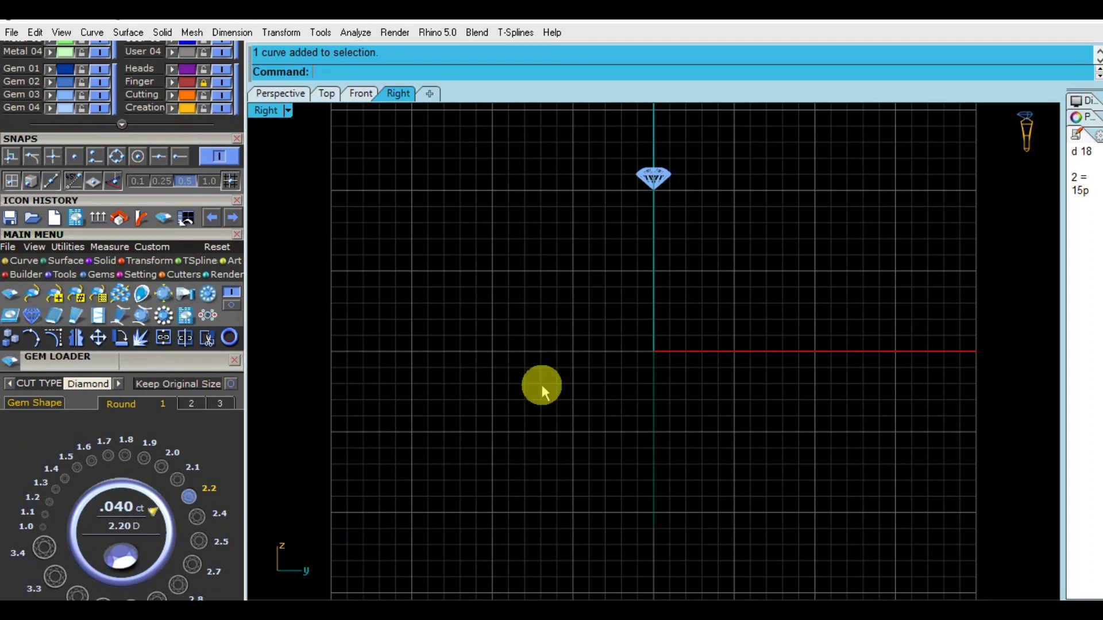
Extrude the profile curve into a thin disk under the round diamond
right_drag(578, 277, 586, 305)
click(663, 204)
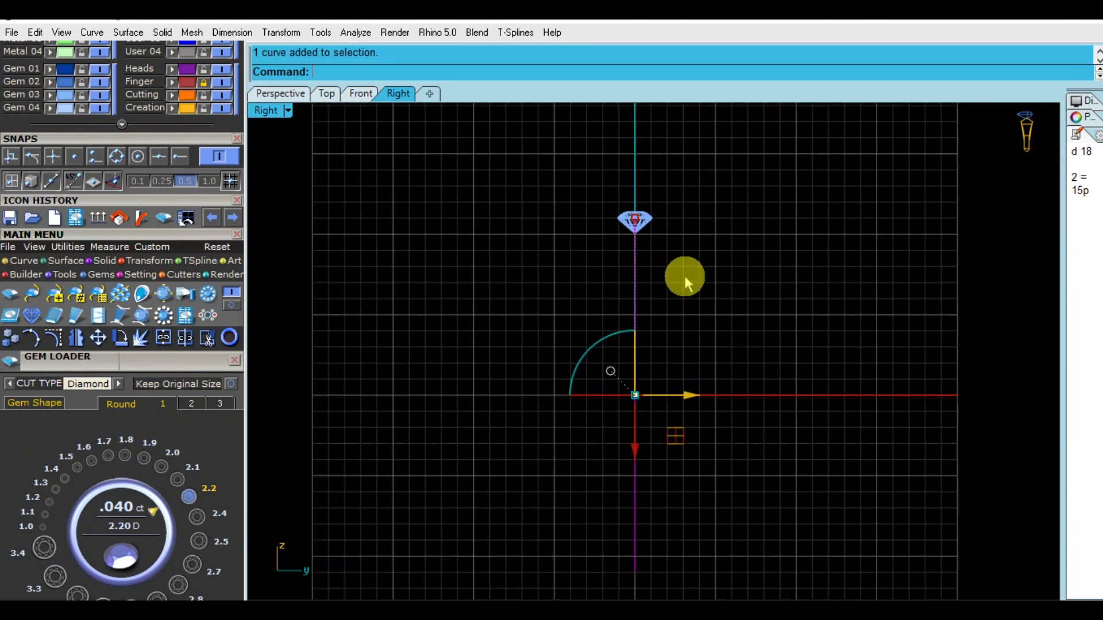
right_click(684, 274)
scroll(655, 230, up, 3)
scroll(648, 215, up, 2)
scroll(648, 212, up, 2)
scroll(648, 211, up, 2)
scroll(648, 209, up, 1)
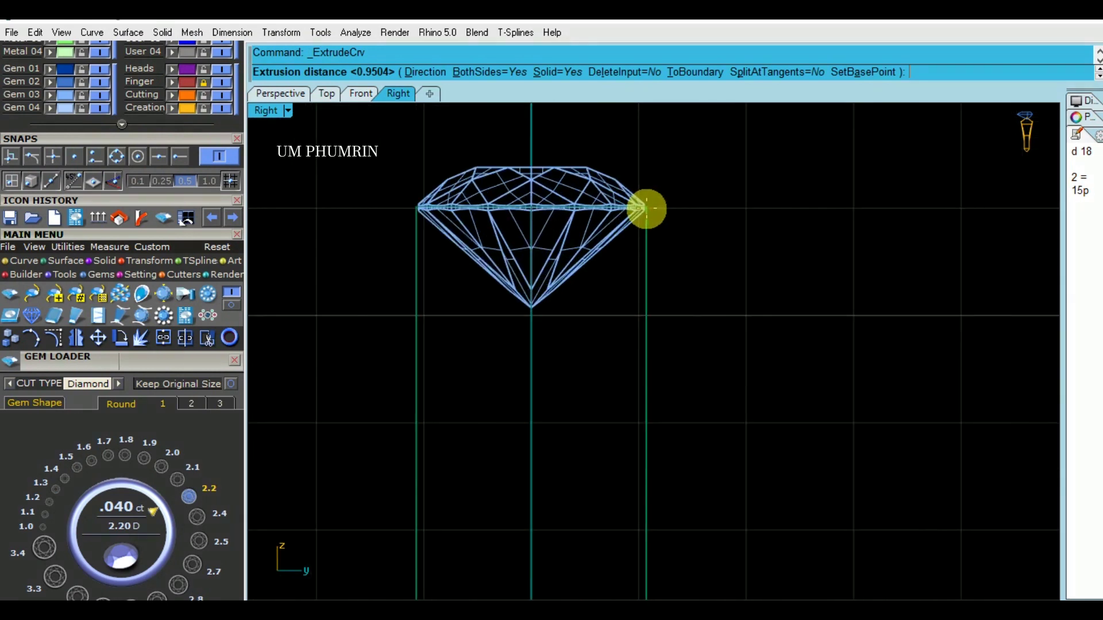
click(647, 207)
click(292, 98)
mouse_move(628, 238)
right_down()
mouse_move(833, 256)
mouse_move(721, 322)
mouse_move(396, 251)
right_up()
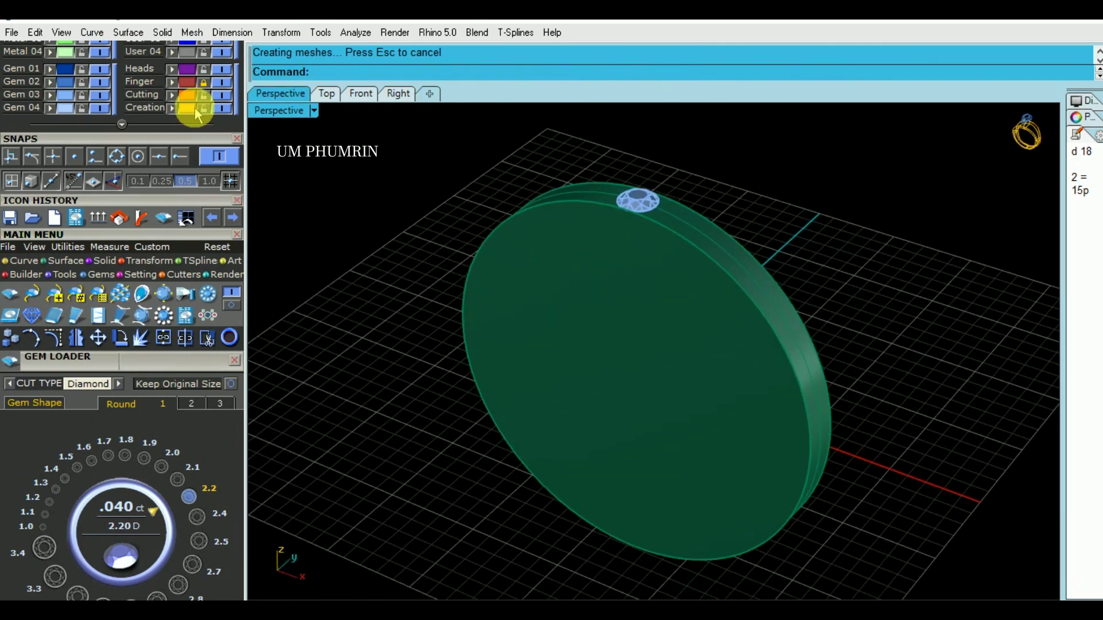
Extrude the curve on the disk into a ring-shaped cutter solid
click(800, 308)
right_drag(800, 308, 670, 301)
right_click(677, 301)
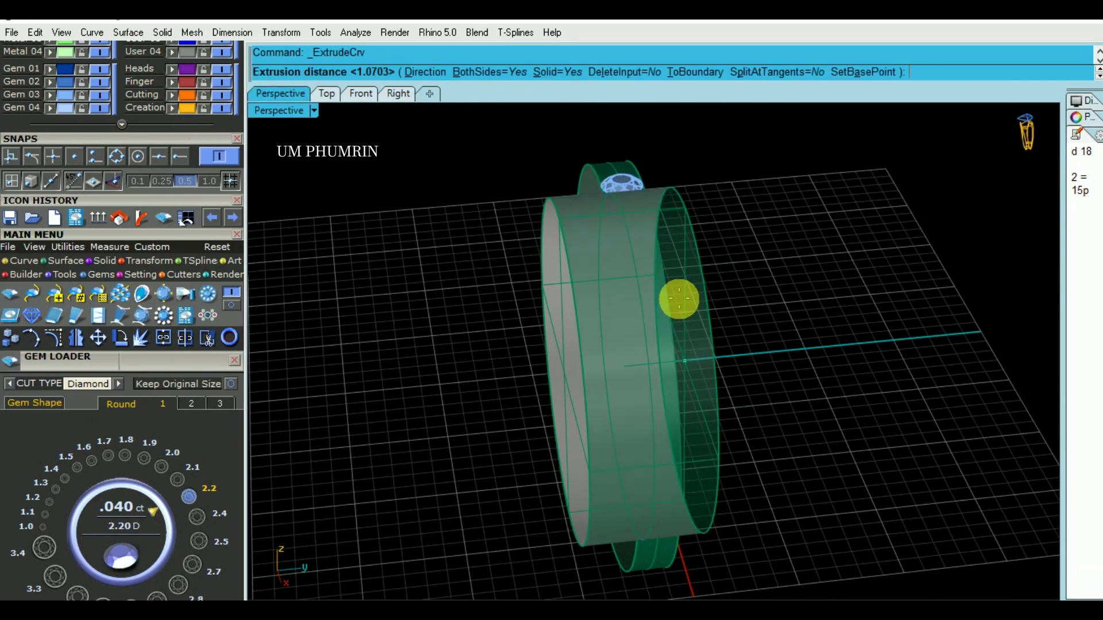
click(680, 298)
Boolean-subtract the ring cutter from the disk with bd, then delete the leftover cutter
click(670, 313)
key(Return)
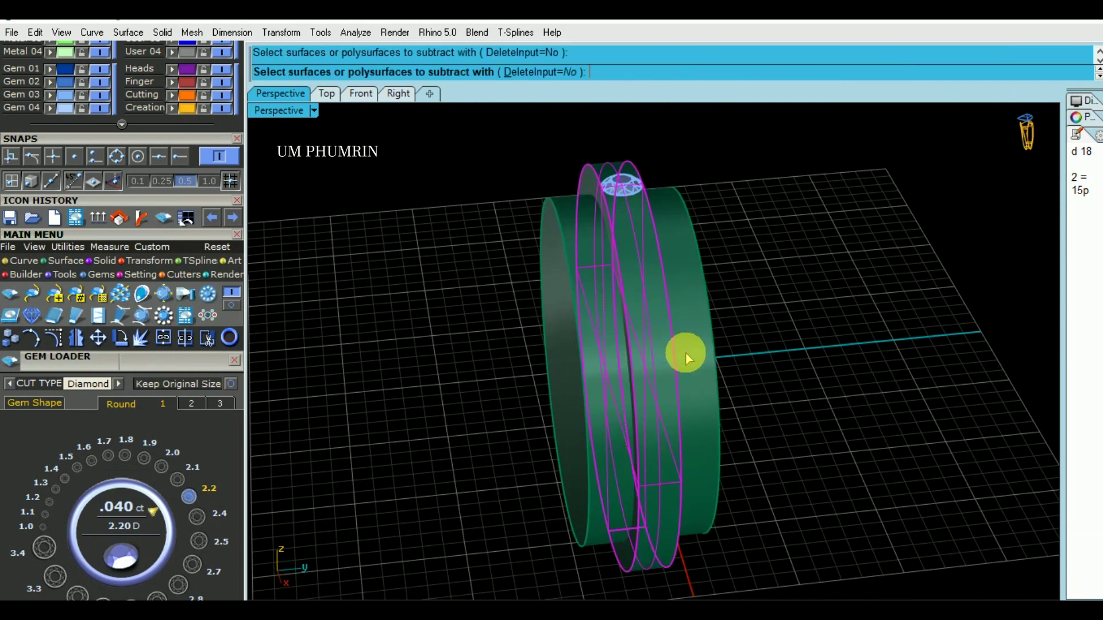
click(685, 353)
key(Return)
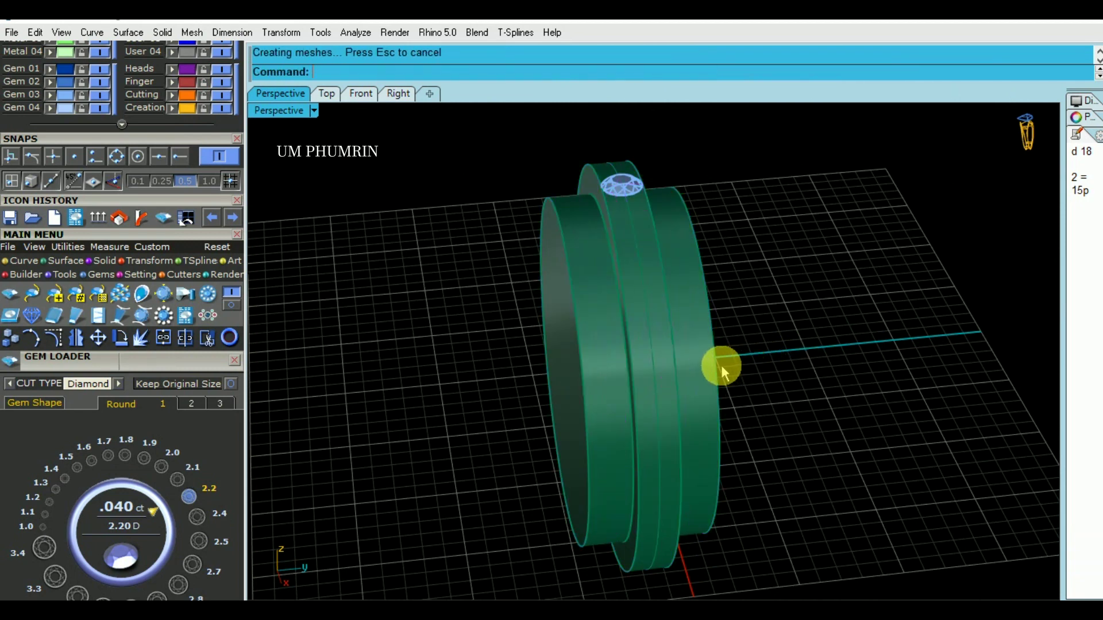
click(718, 365)
key(Delete)
scroll(733, 358, down, 2)
mouse_move(733, 357)
right_down()
mouse_move(913, 315)
mouse_move(891, 264)
mouse_move(701, 291)
mouse_move(616, 258)
mouse_move(702, 308)
mouse_move(738, 282)
mouse_move(664, 394)
mouse_move(709, 468)
mouse_move(729, 360)
mouse_move(715, 356)
right_up()
Array the round diamond along the top of the ring band with Gem On Curve
scroll(683, 297, up, 3)
scroll(648, 285, up, 2)
click(660, 283)
scroll(726, 300, down, 2)
click(665, 394)
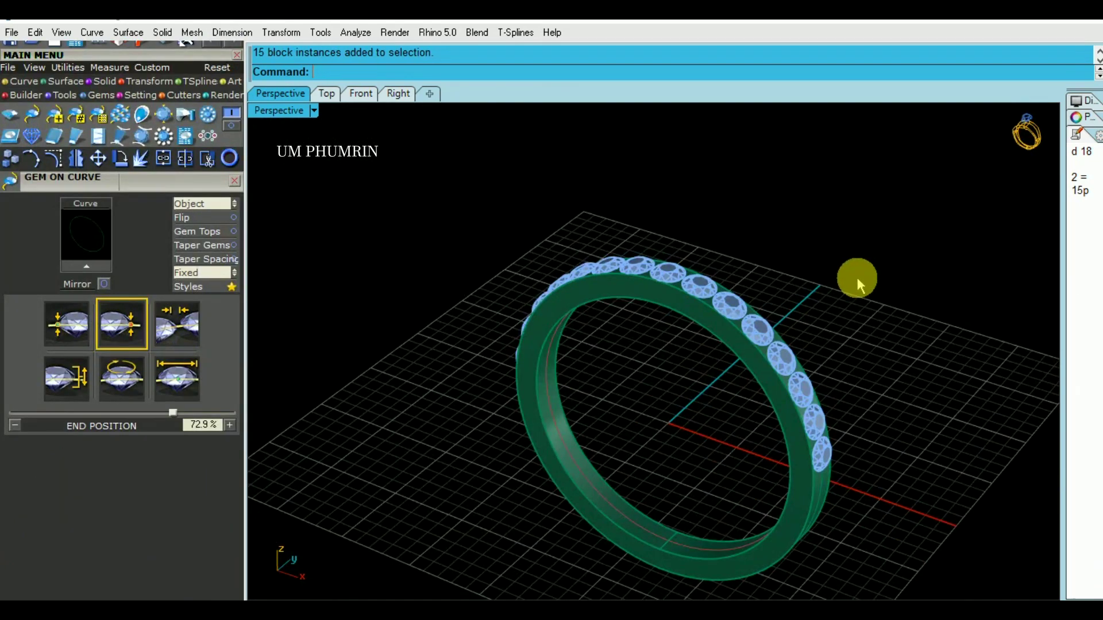
mouse_move(856, 275)
right_down()
mouse_move(783, 253)
mouse_move(707, 344)
right_up()
scroll(708, 345, up, 2)
Select all 15 diamonds and group them, then bring up the Aa gem actions menu
drag(866, 372, 632, 287)
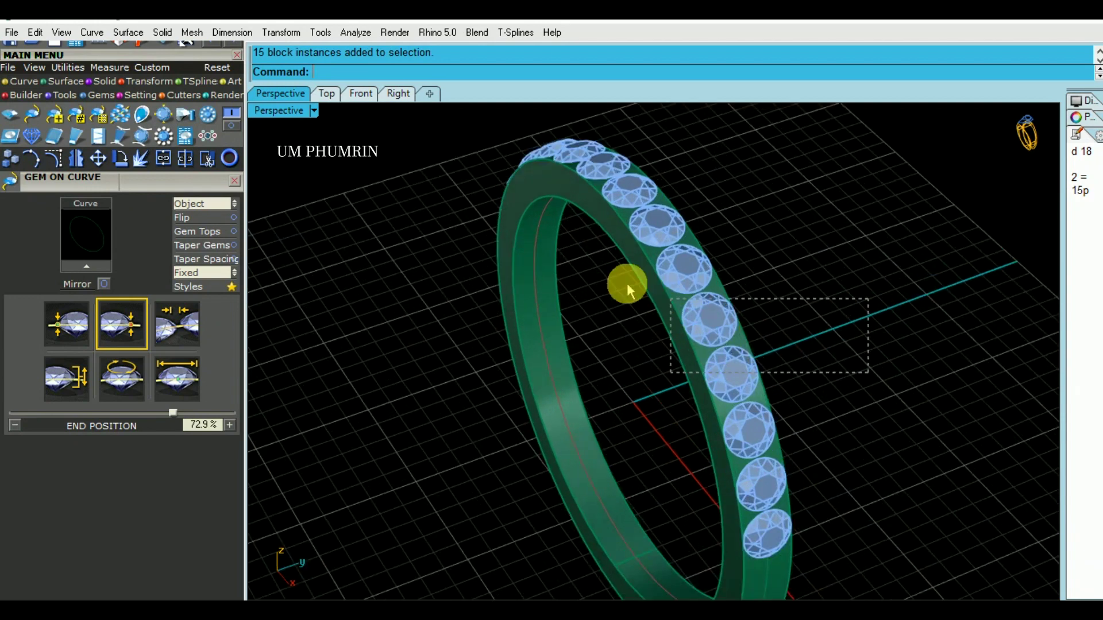
click(272, 201)
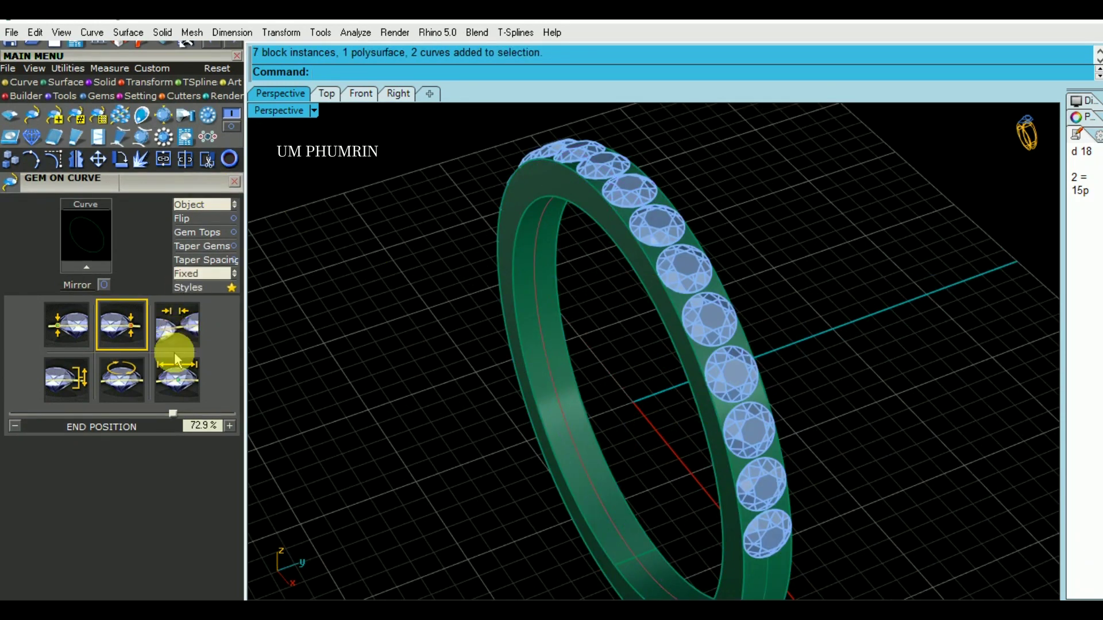
scroll(174, 353, up, 3)
click(221, 71)
mouse_move(402, 183)
right_down()
mouse_move(621, 197)
mouse_move(439, 206)
right_up()
drag(438, 206, 928, 470)
mouse_move(928, 470)
right_down()
mouse_move(853, 387)
mouse_move(818, 410)
right_up()
key(ctrl+g)
text(Aa)
key(Return)
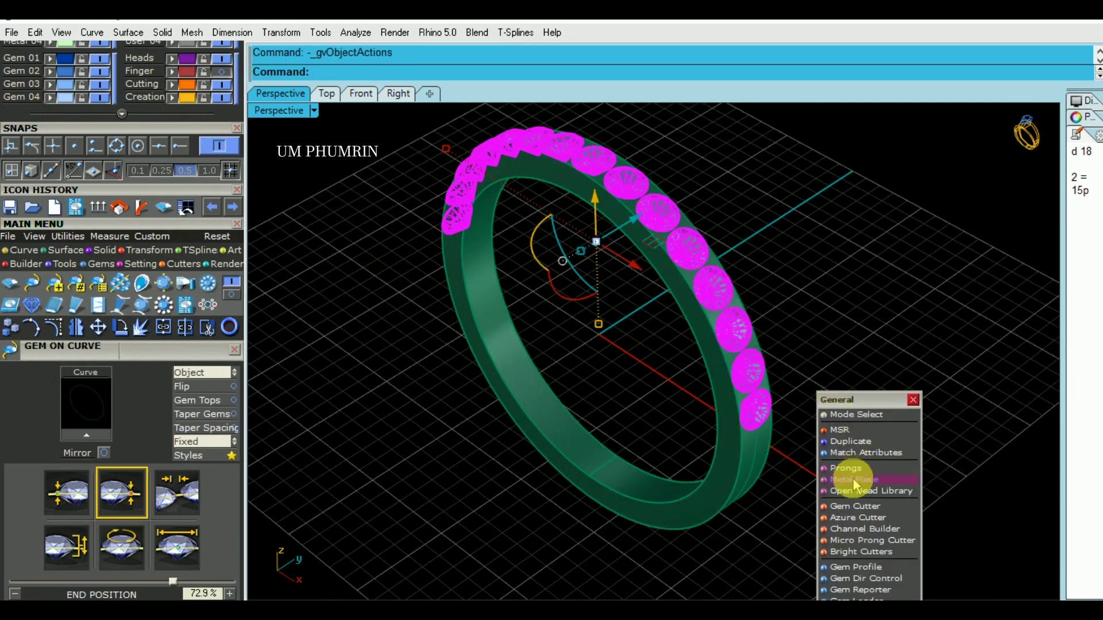
Place a first set of 2 shared prongs between the gems with Prong Adder
click(853, 468)
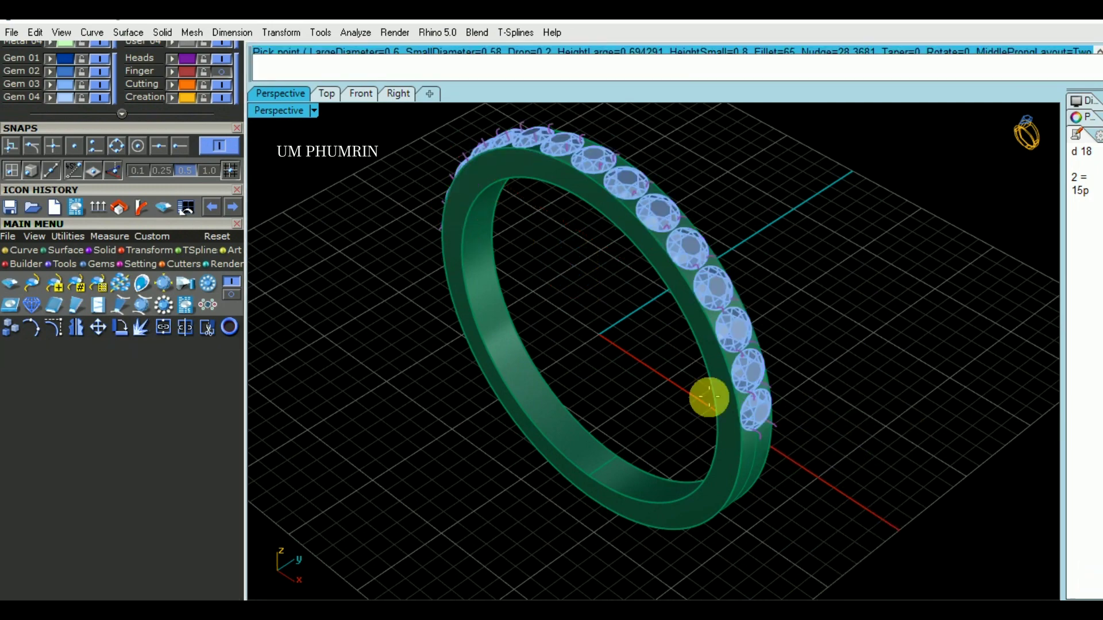
scroll(161, 189, down, 3)
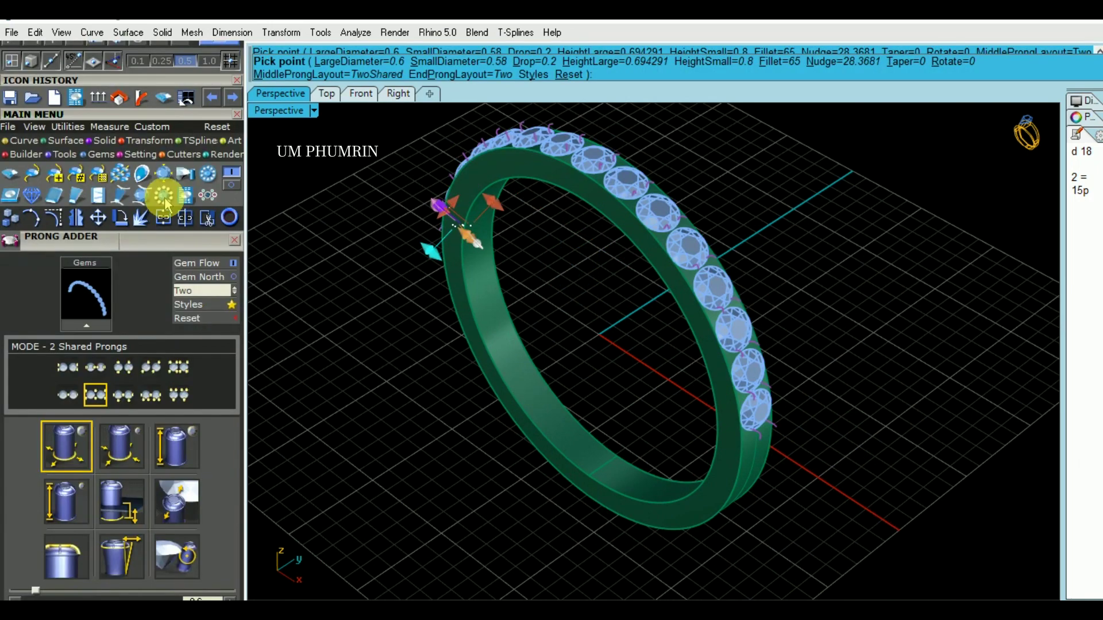
mouse_move(815, 266)
right_down()
mouse_move(542, 327)
mouse_move(651, 281)
mouse_move(806, 276)
mouse_move(714, 414)
mouse_move(629, 401)
right_up()
scroll(725, 390, up, 3)
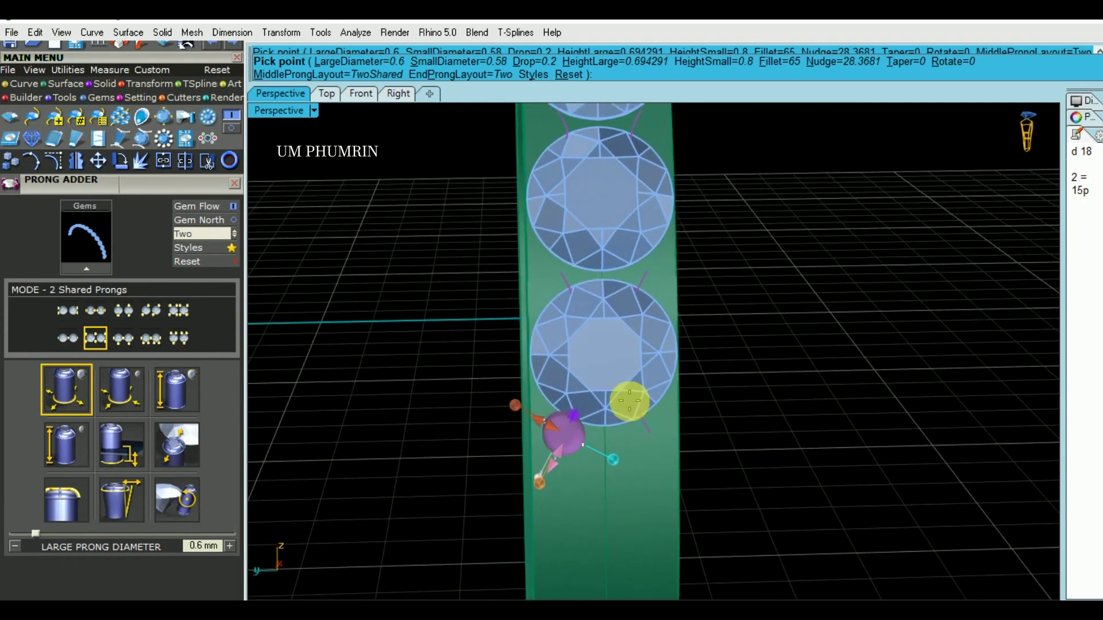
right_drag(633, 399, 628, 361)
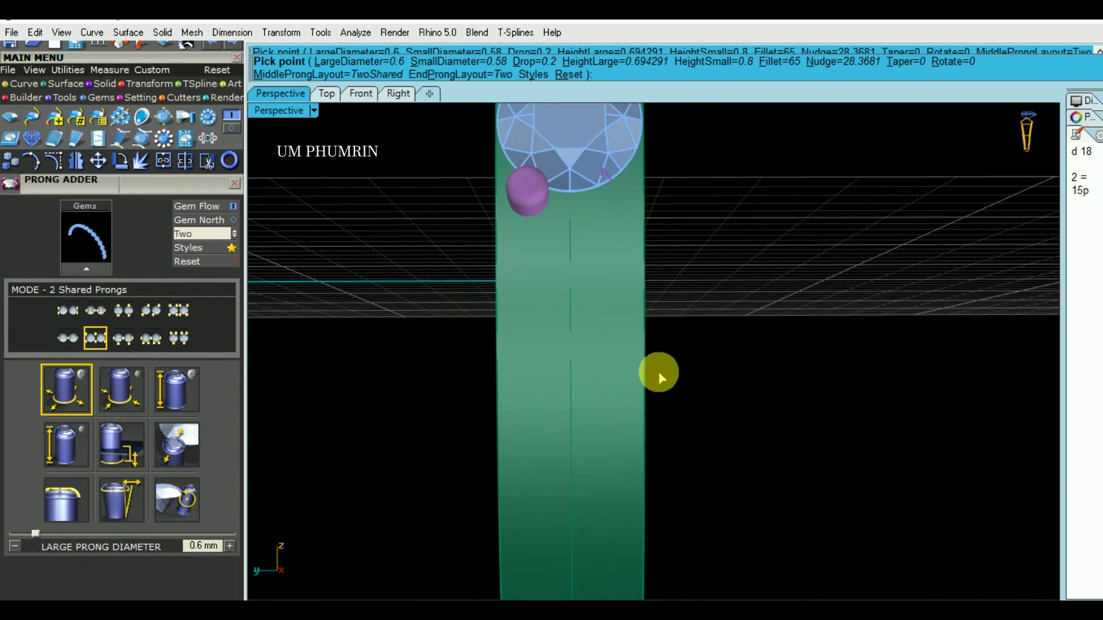
click(729, 392)
key(Return)
Delete the first prongs and restart adding shared prongs
scroll(728, 392, down, 2)
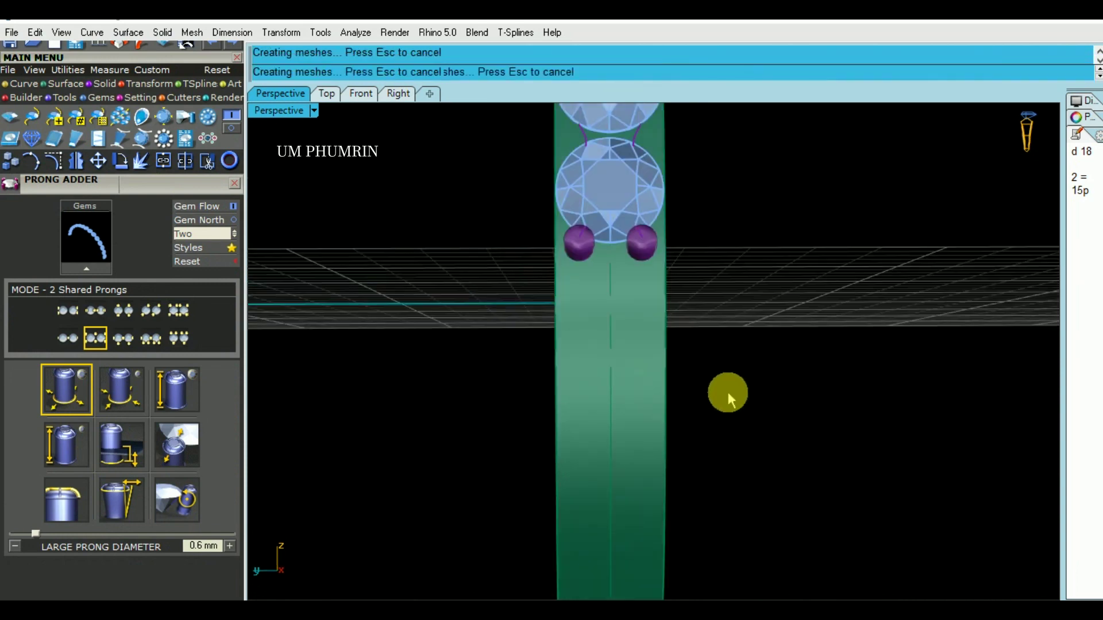
scroll(729, 392, down, 2)
scroll(750, 387, down, 2)
mouse_move(734, 438)
right_down()
mouse_move(526, 421)
mouse_move(635, 443)
right_up()
scroll(630, 253, up, 1)
scroll(611, 180, up, 2)
scroll(609, 174, up, 2)
click(609, 174)
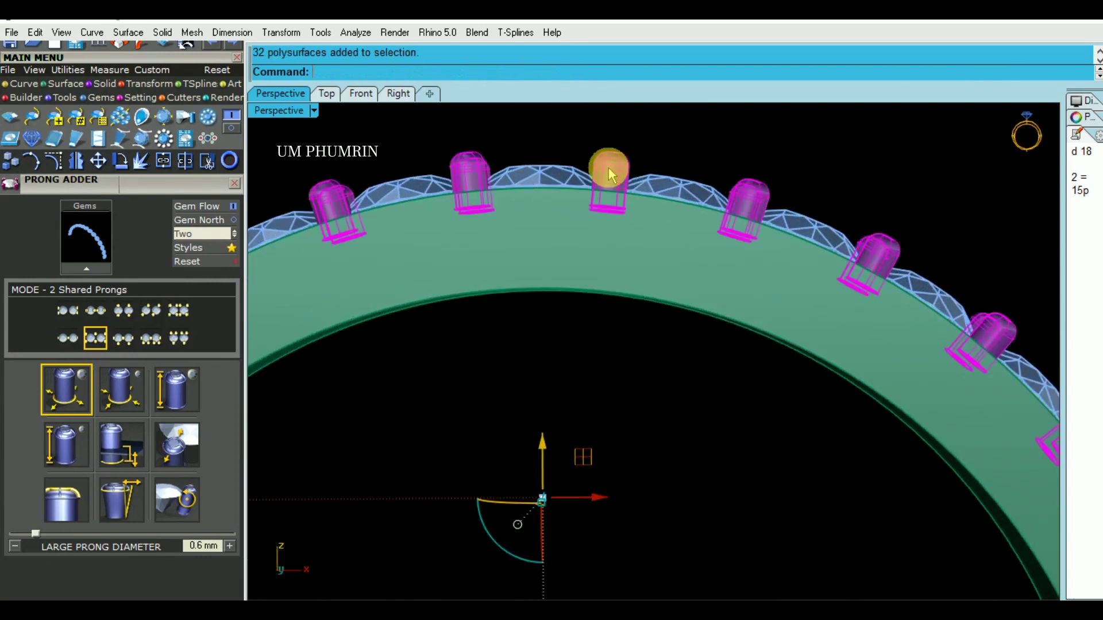
key(Delete)
key(Return)
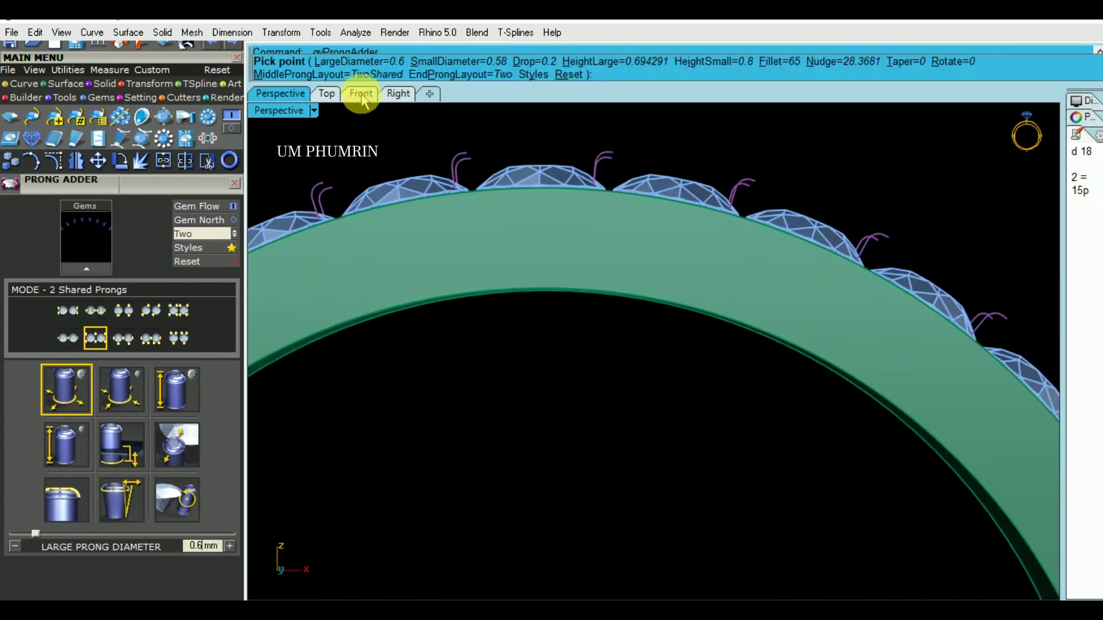
Redo the 0.6 mm shared prongs along the band and select a short leftover line
click(357, 94)
scroll(423, 399, up, 2)
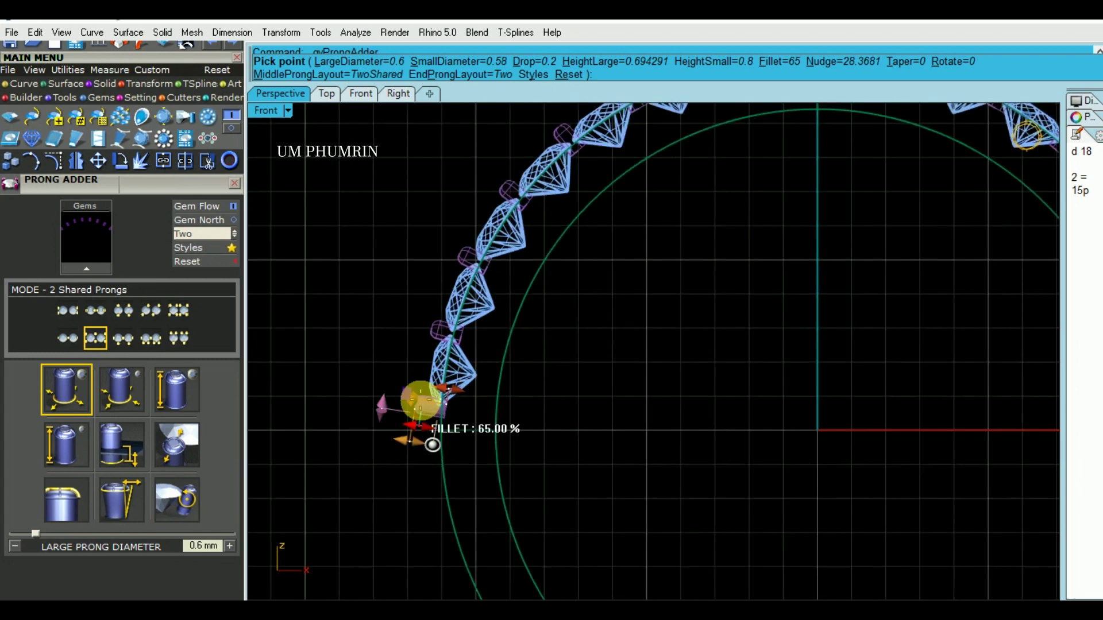
scroll(427, 386, up, 3)
right_drag(405, 364, 431, 359)
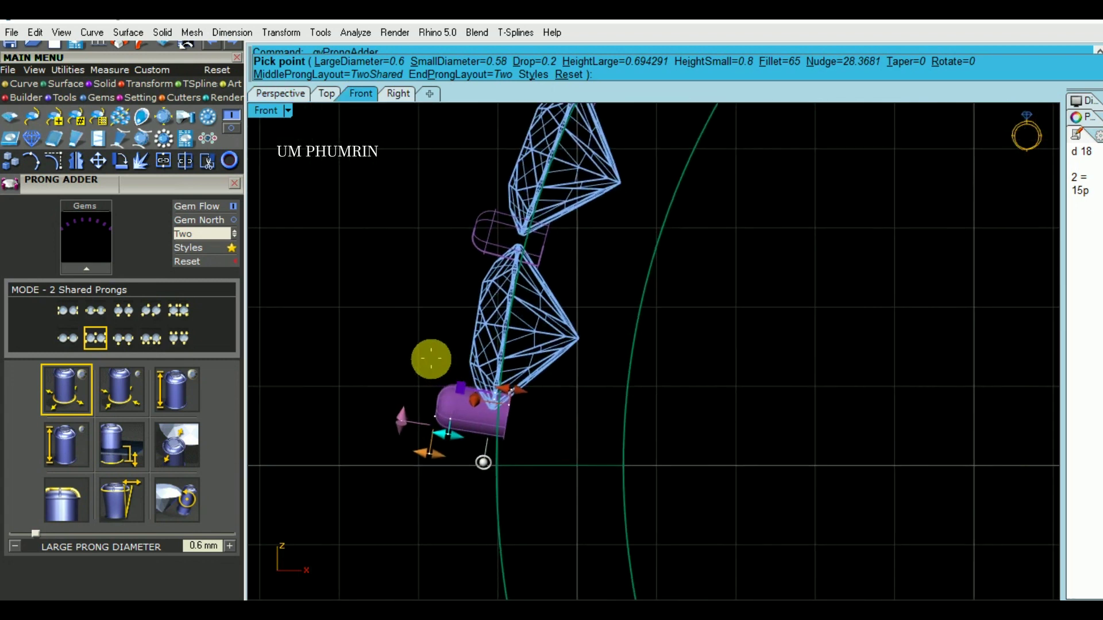
click(296, 95)
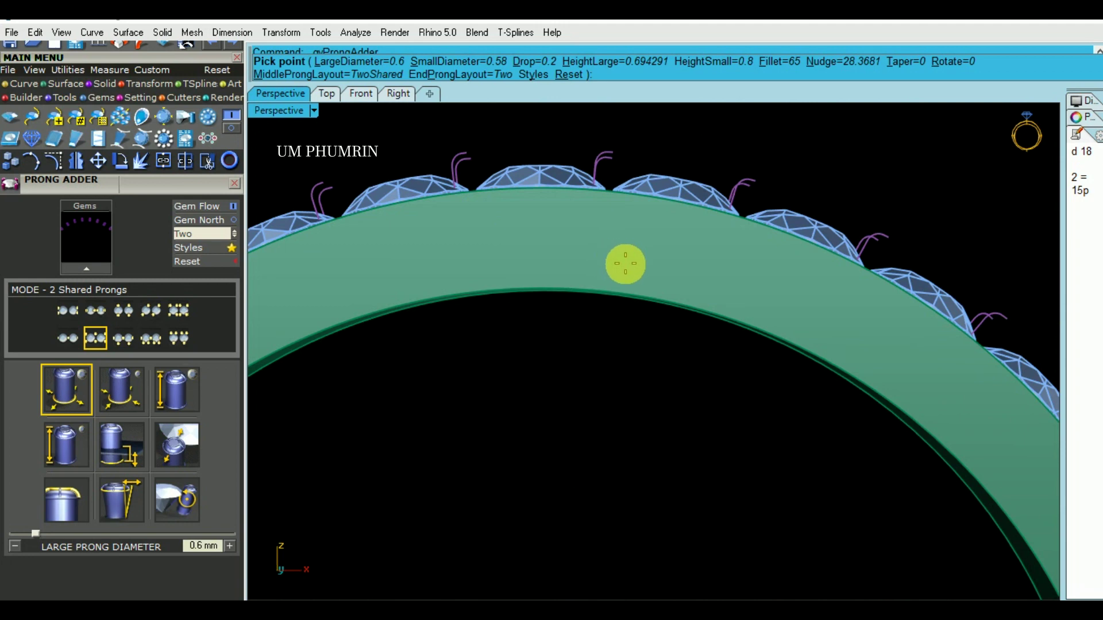
scroll(687, 303, down, 3)
scroll(729, 303, down, 2)
mouse_move(729, 303)
right_down()
mouse_move(669, 358)
mouse_move(704, 284)
right_up()
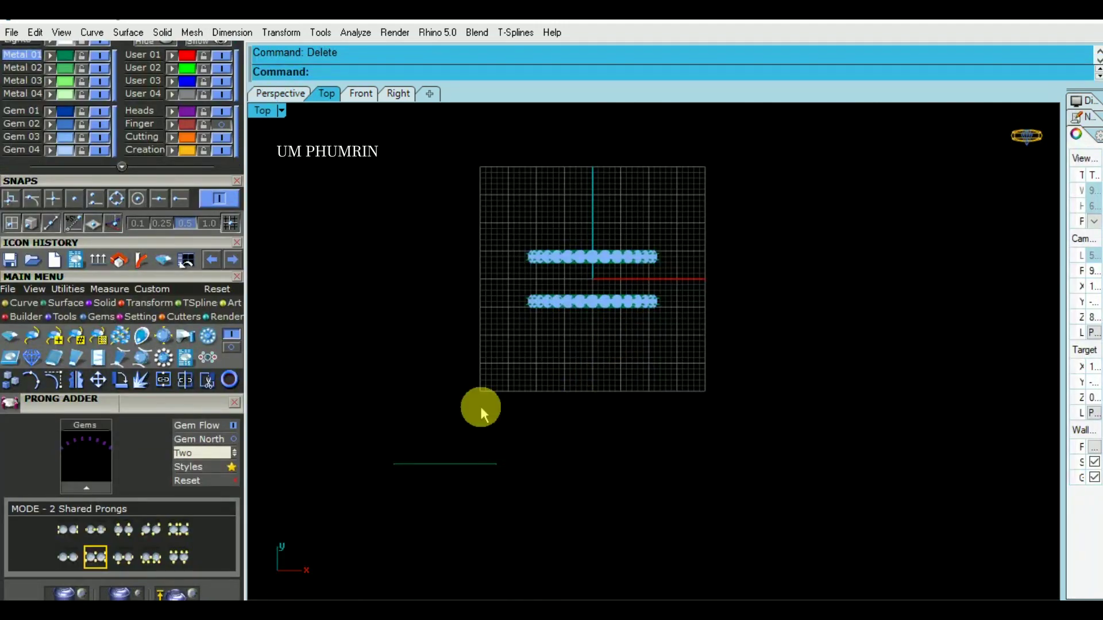
drag(339, 424, 639, 519)
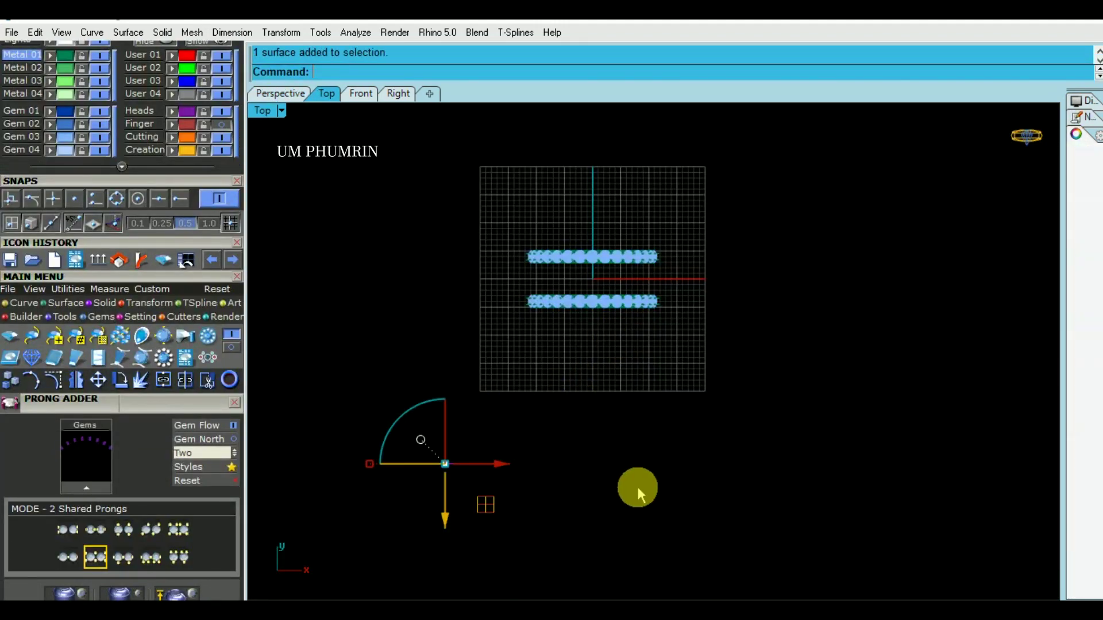
Delete the leftover line
key(Delete)
scroll(626, 253, up, 2)
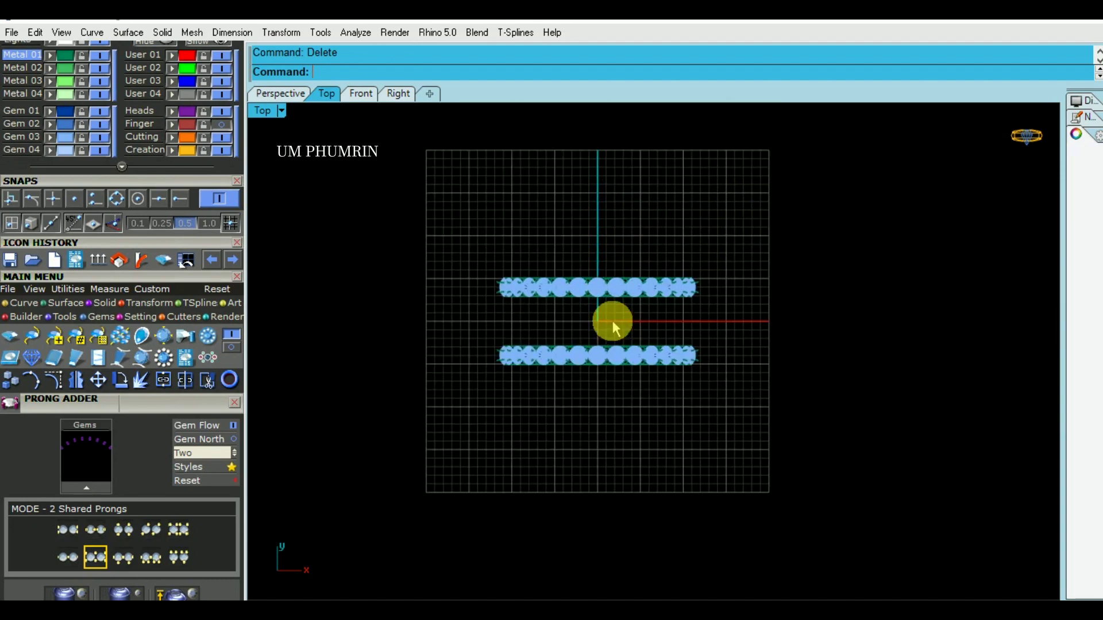
scroll(611, 316, up, 2)
Measure the 5.79 width across a gem with DimAligned, cancel, and return to Perspective
text(da)
key(Return)
scroll(580, 310, up, 3)
scroll(594, 272, up, 3)
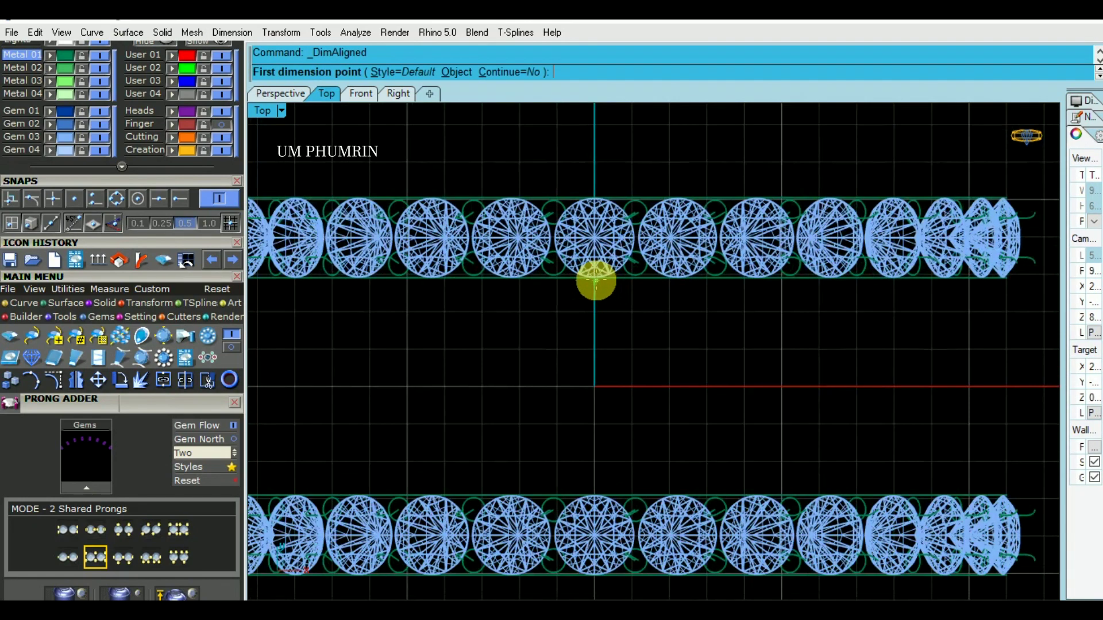
scroll(592, 275, up, 1)
click(593, 278)
scroll(579, 327, up, 2)
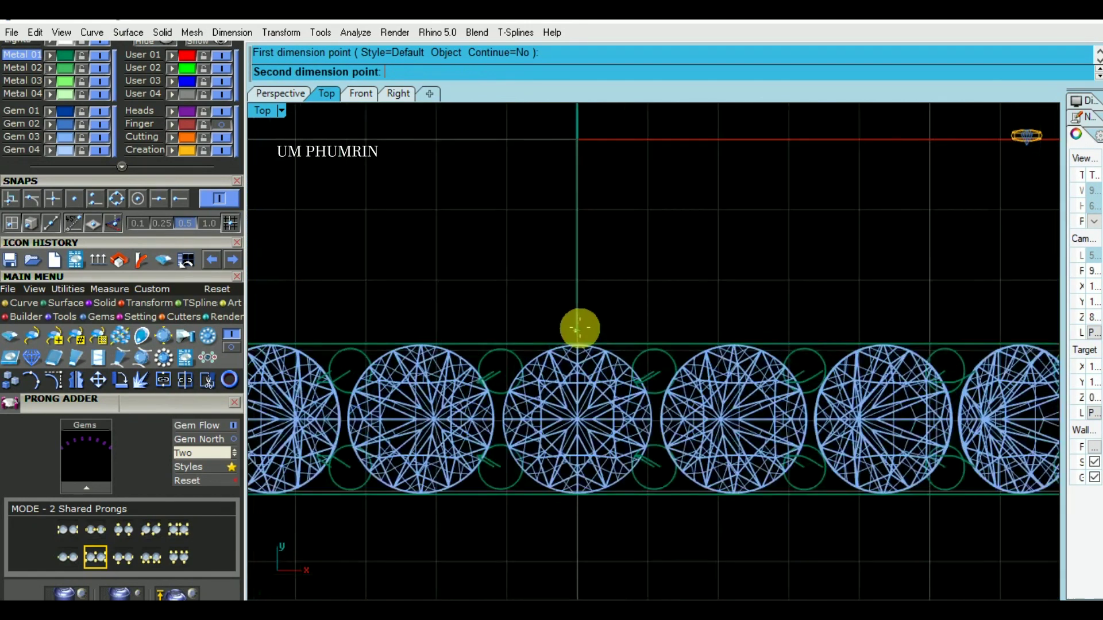
scroll(579, 345, up, 2)
click(578, 349)
scroll(608, 345, down, 2)
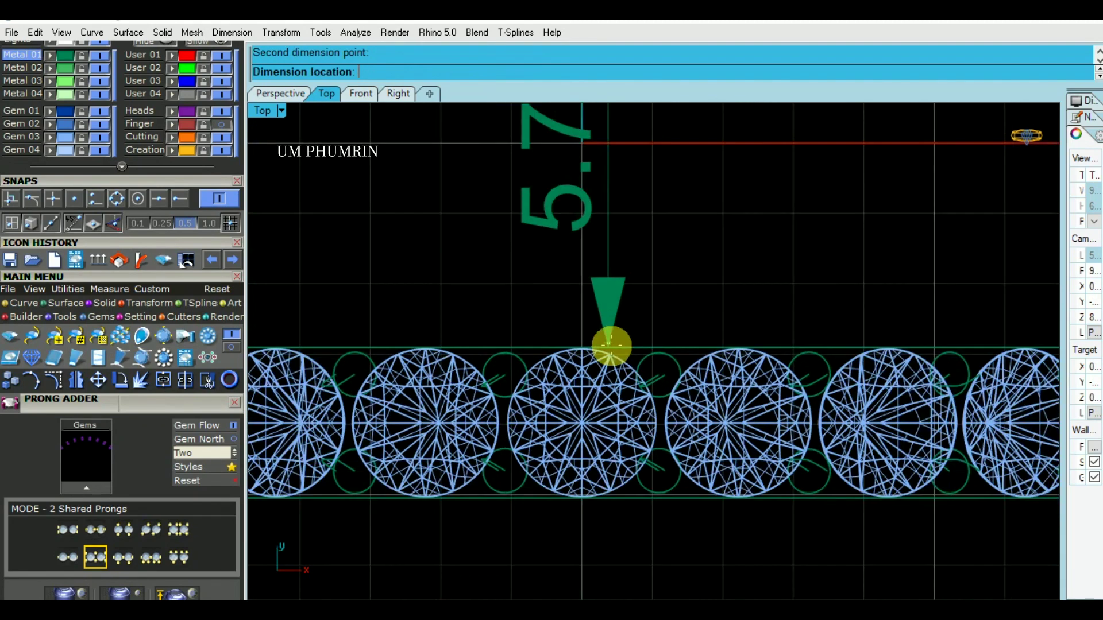
scroll(620, 352, down, 2)
key(Escape)
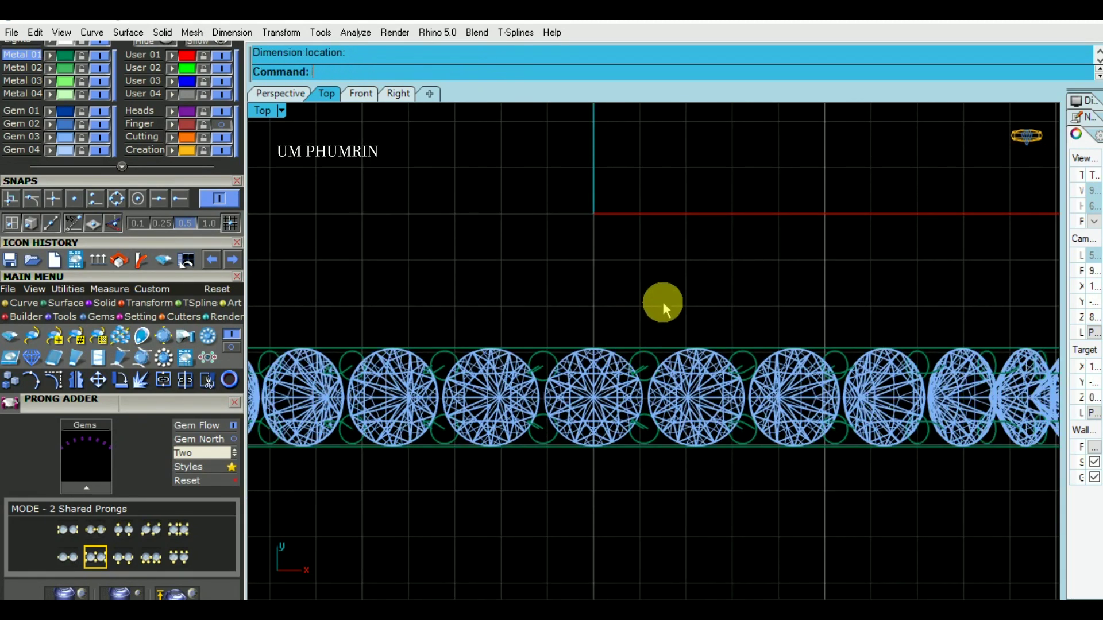
click(297, 102)
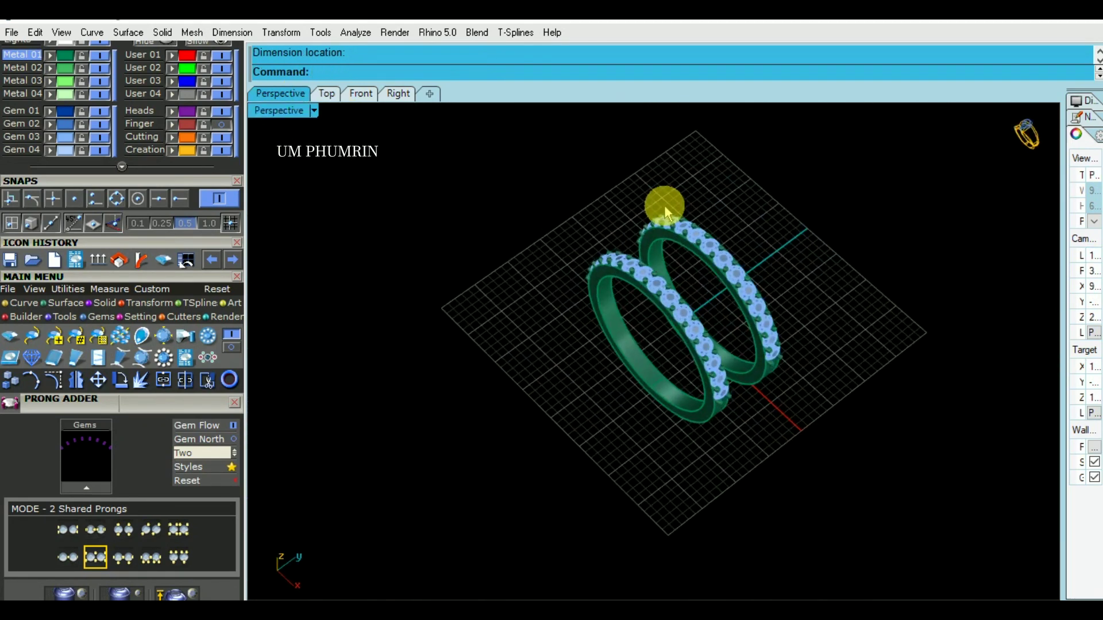
shift+right_drag(715, 274, 721, 301)
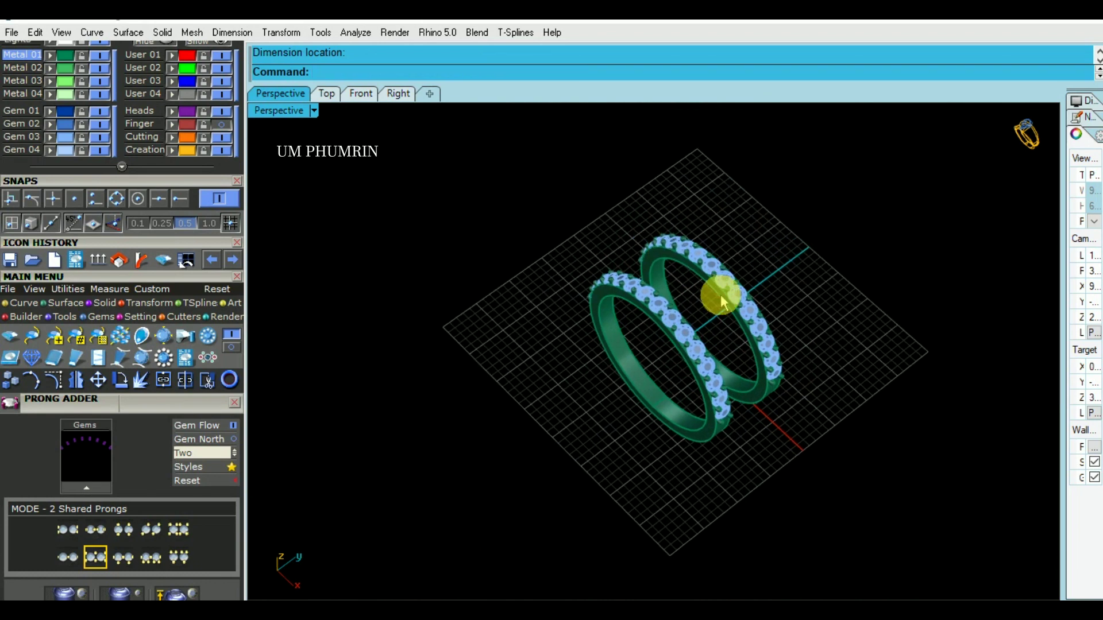
Split the surface spanning both bands with the two lines in Front view
scroll(721, 302, up, 5)
click(645, 374)
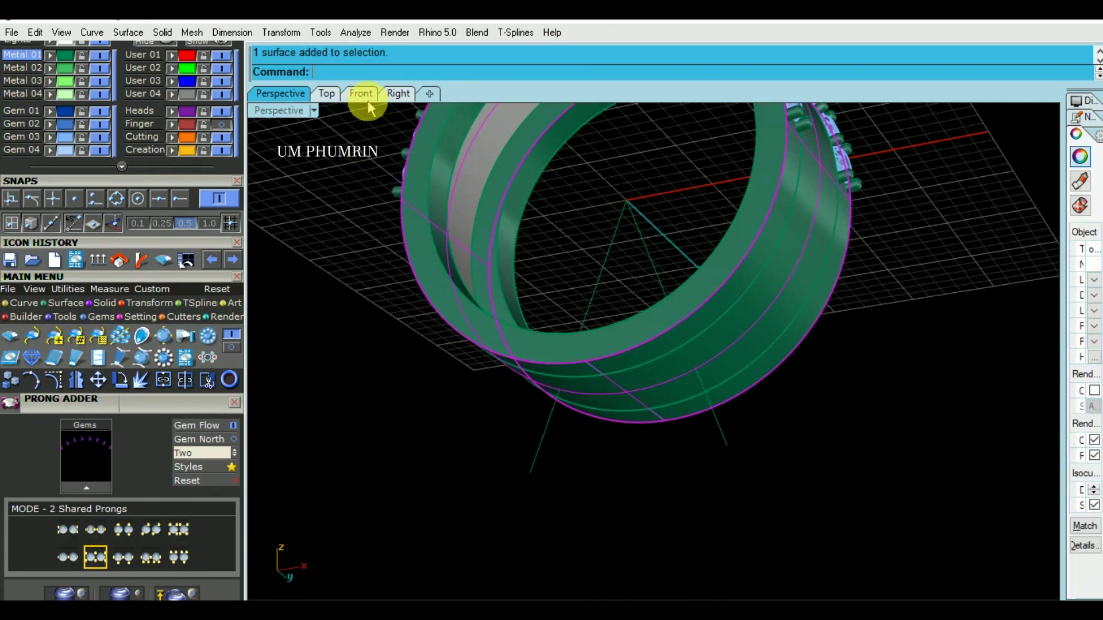
click(370, 108)
drag(649, 345, 555, 308)
key(Return)
Delete the unwanted upper piece and both cutting lines
ctrl+click(632, 413)
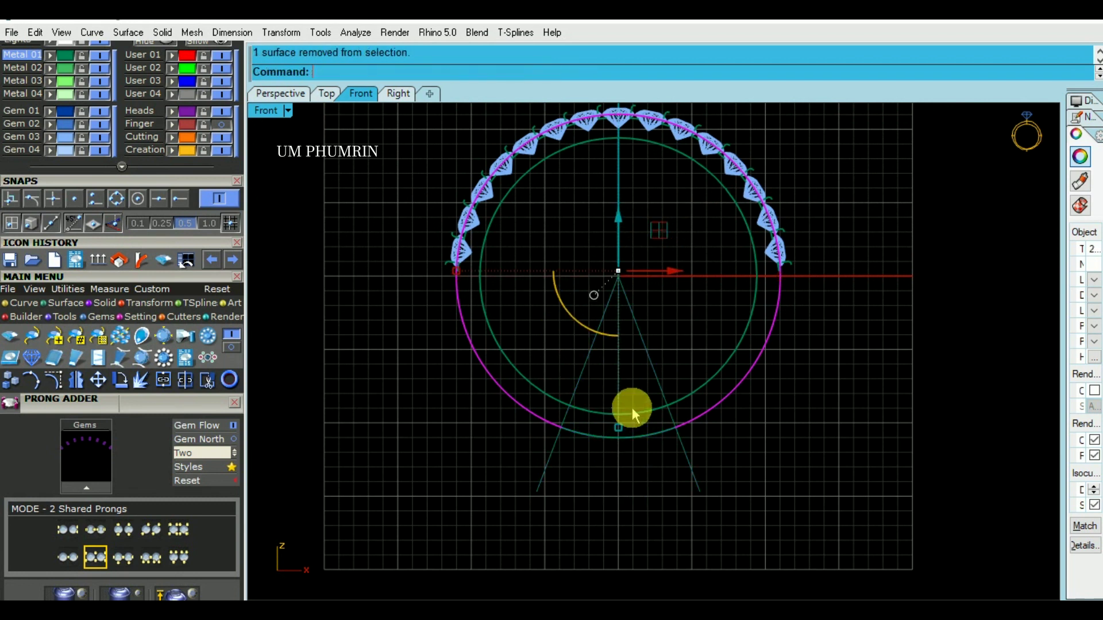
right_drag(632, 412, 629, 448)
key(Delete)
drag(668, 384, 533, 317)
right_drag(590, 360, 598, 396)
text(Delete)
key(Return)
Start offsetting the bottom strip surface with its direction flipped upward
click(281, 94)
mouse_move(655, 343)
right_down()
mouse_move(648, 364)
mouse_move(677, 352)
mouse_move(695, 296)
mouse_move(692, 319)
right_up()
click(666, 336)
text(O3)
key(Return)
text(f)
key(Return)
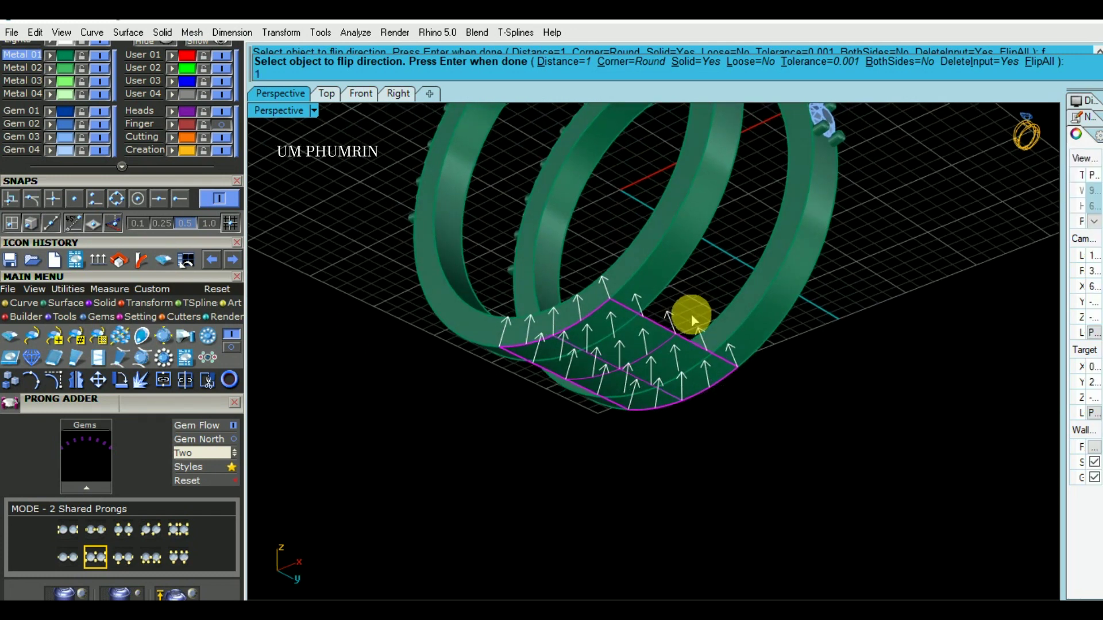
Offset the bottom strip 1.6 into a solid bridge between the bands
right_click(693, 319)
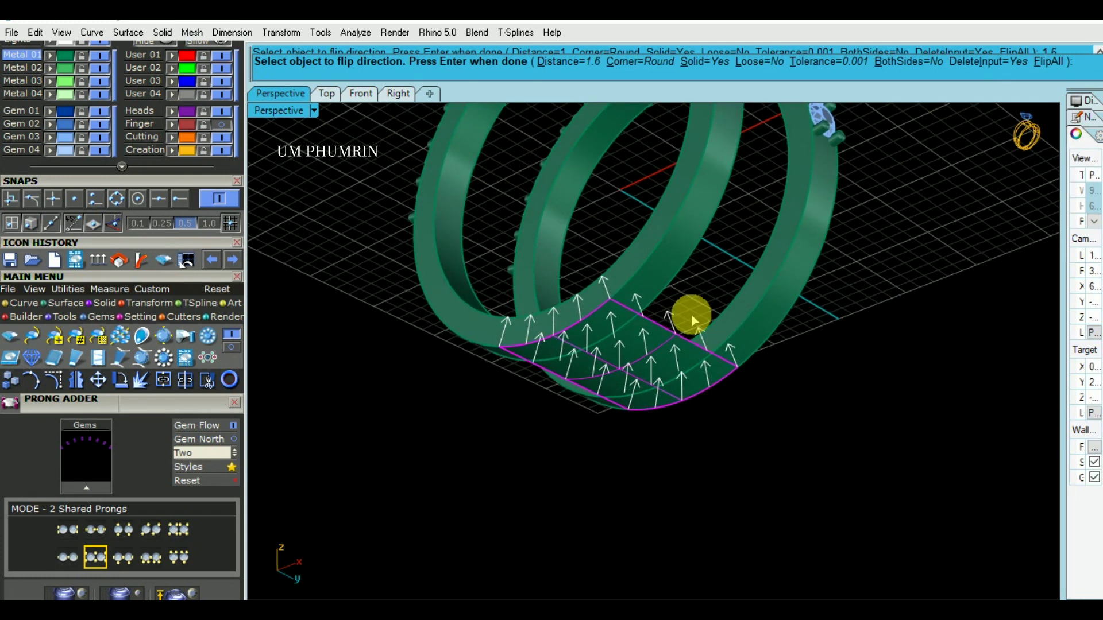
right_click(850, 374)
right_drag(715, 350, 636, 385)
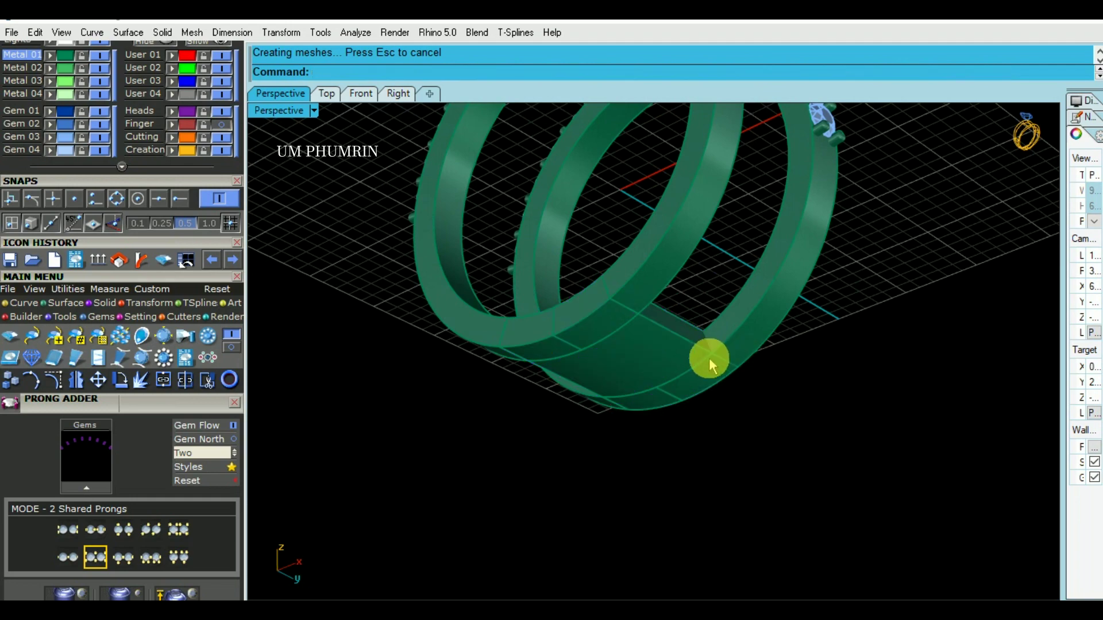
scroll(636, 386, down, 3)
mouse_move(732, 374)
right_down()
mouse_move(645, 356)
mouse_move(603, 332)
right_up()
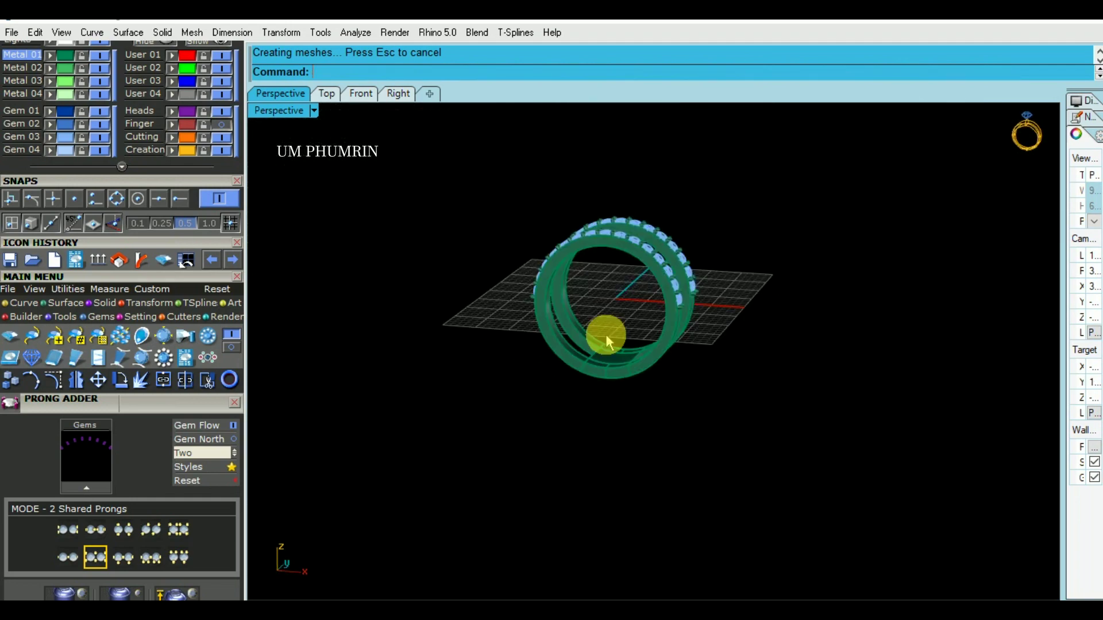
scroll(612, 390, up, 2)
scroll(612, 389, up, 2)
Select the bottom bridge and start FilletEdge on it
click(623, 360)
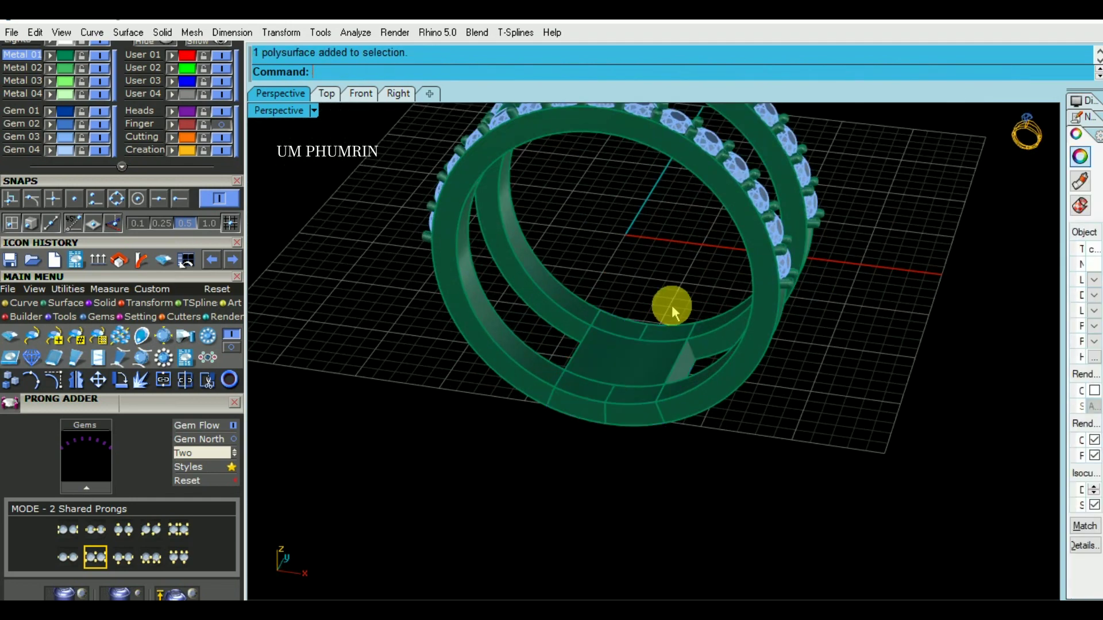
scroll(702, 350, down, 1)
mouse_move(702, 349)
right_down()
mouse_move(571, 364)
mouse_move(591, 342)
mouse_move(648, 370)
mouse_move(671, 367)
right_up()
text(illetedge)
key(Return)
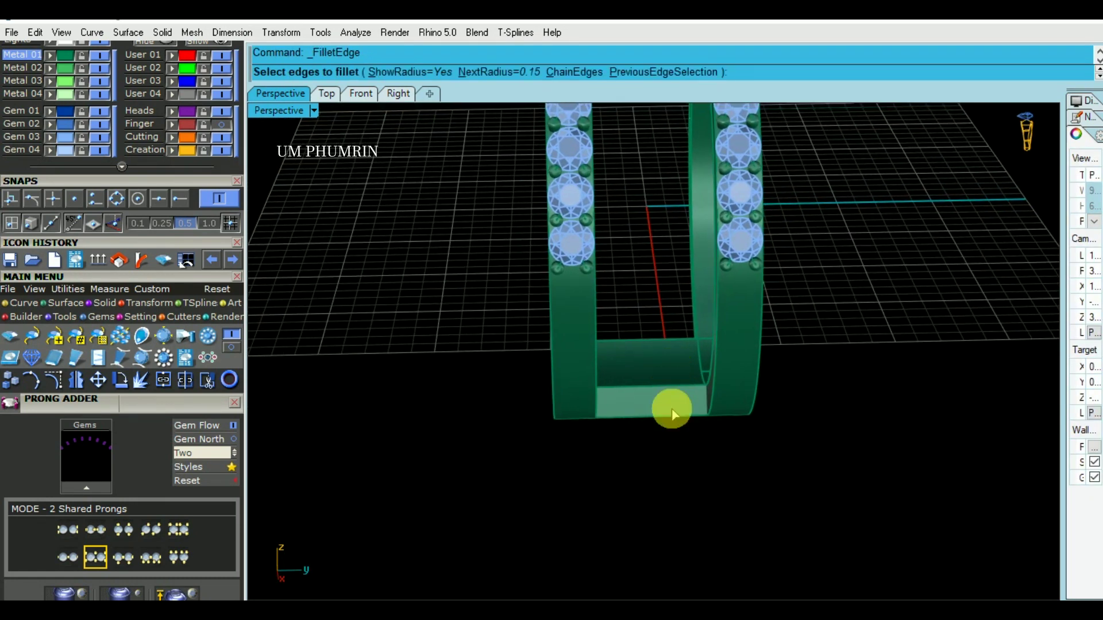
Apply a 0.15 fillet to the bridge edges, inspect it, then undo it
key(Return)
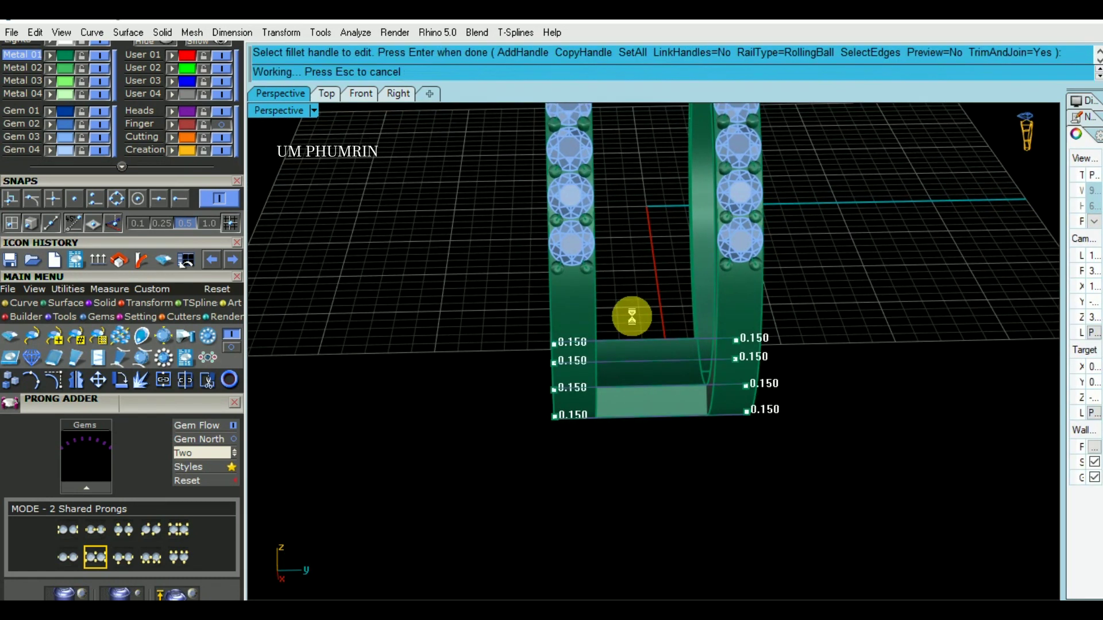
key(Return)
scroll(640, 387, up, 3)
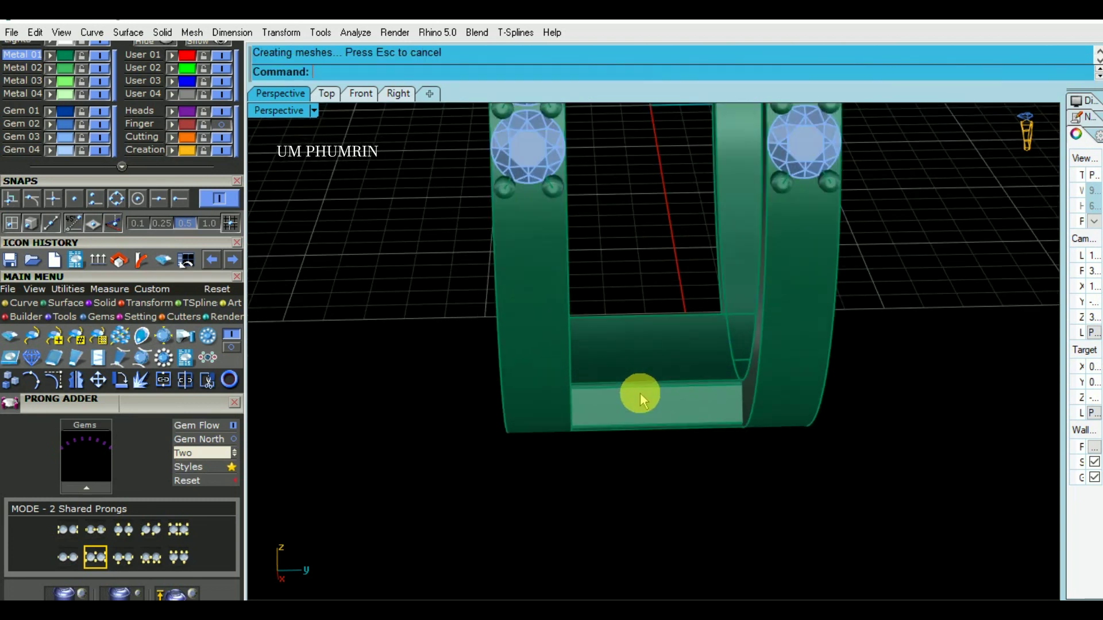
scroll(670, 321, up, 2)
right_drag(670, 322, 673, 361)
key(ctrl+z)
Rerun FilletEdge at 0.2 radius on the previously selected edges
key(Return)
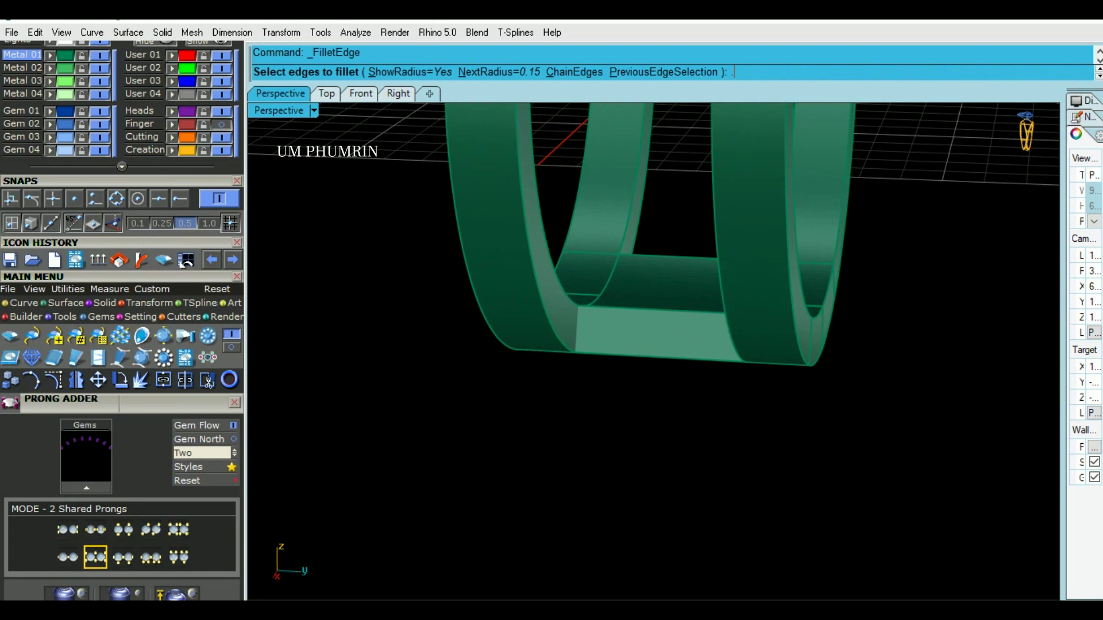
text(2)
key(Return)
right_drag(676, 413, 683, 419)
text(p)
key(Return)
key(Return)
key(Return)
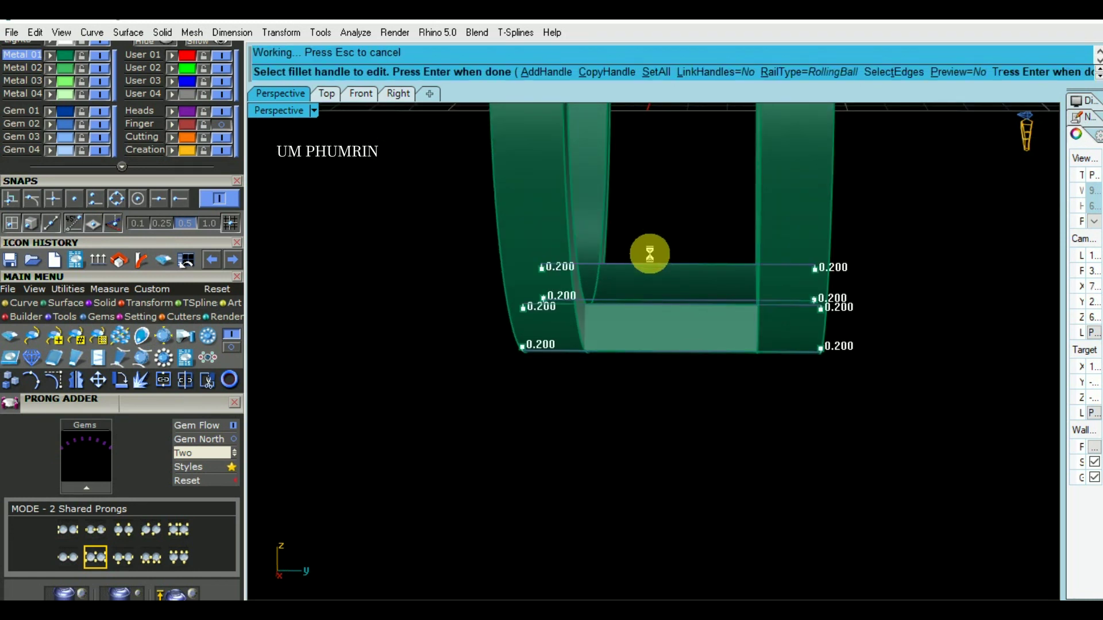
Pull one end of the filleted bridge inward with the gumball so it fits between the bands
click(663, 326)
scroll(537, 353, up, 3)
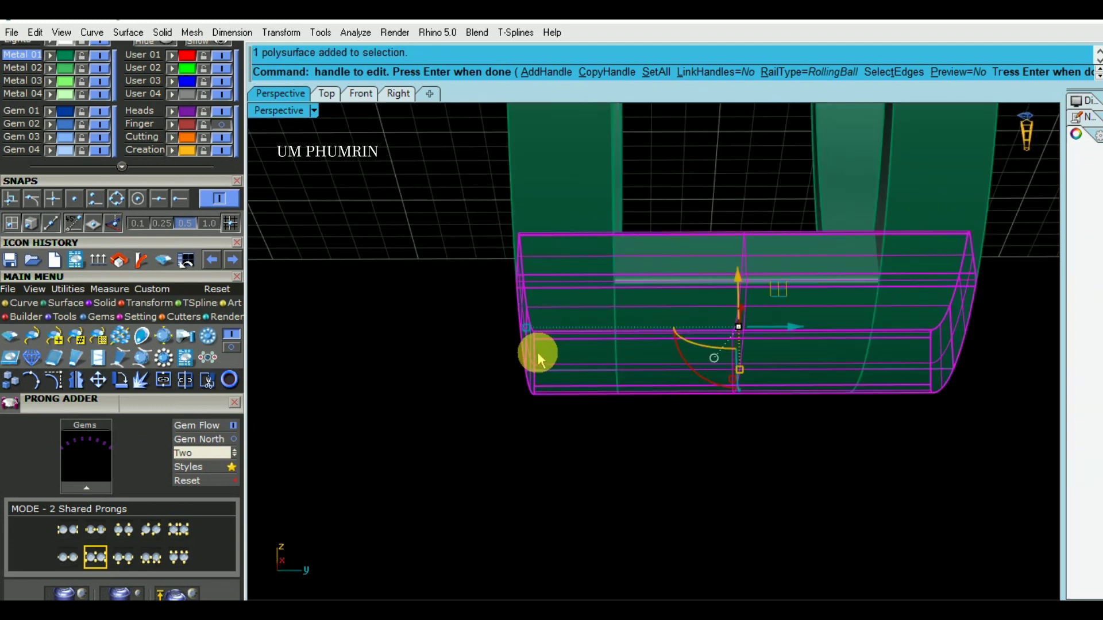
drag(525, 327, 612, 329)
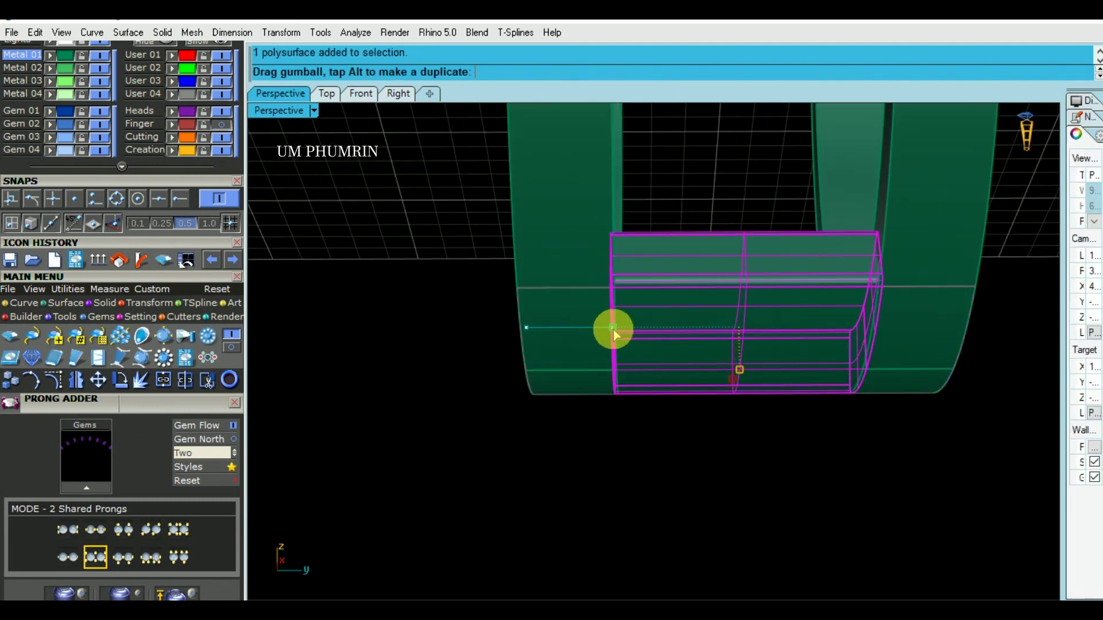
drag(613, 328, 612, 330)
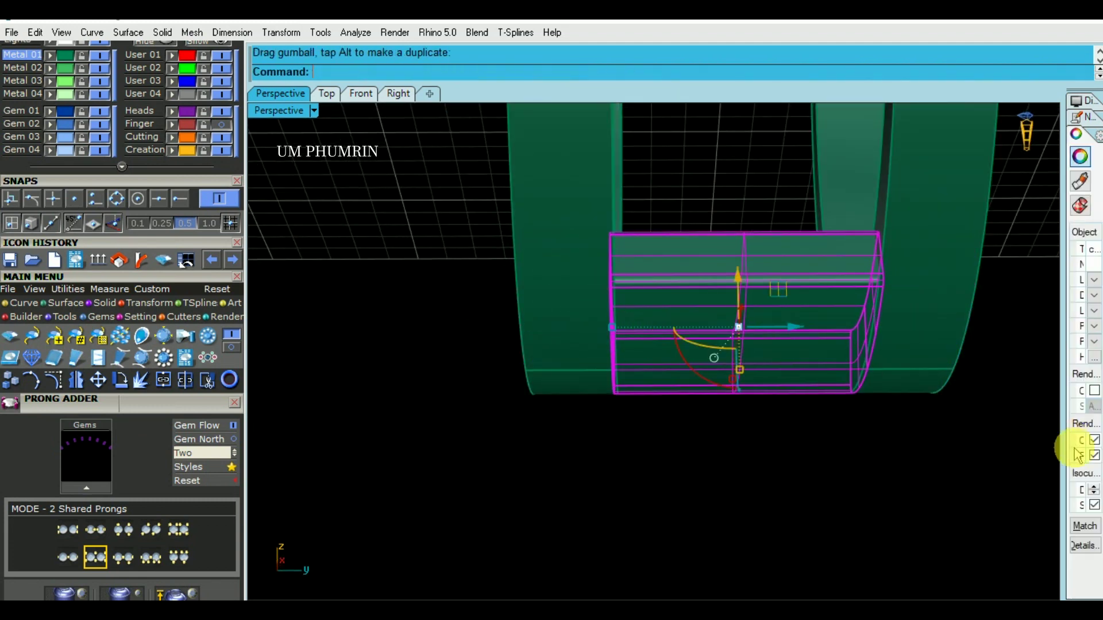
click(850, 480)
scroll(779, 340, down, 5)
mouse_move(779, 340)
right_down()
mouse_move(846, 445)
mouse_move(734, 325)
mouse_move(856, 457)
mouse_move(827, 376)
mouse_move(877, 382)
mouse_move(691, 346)
right_up()
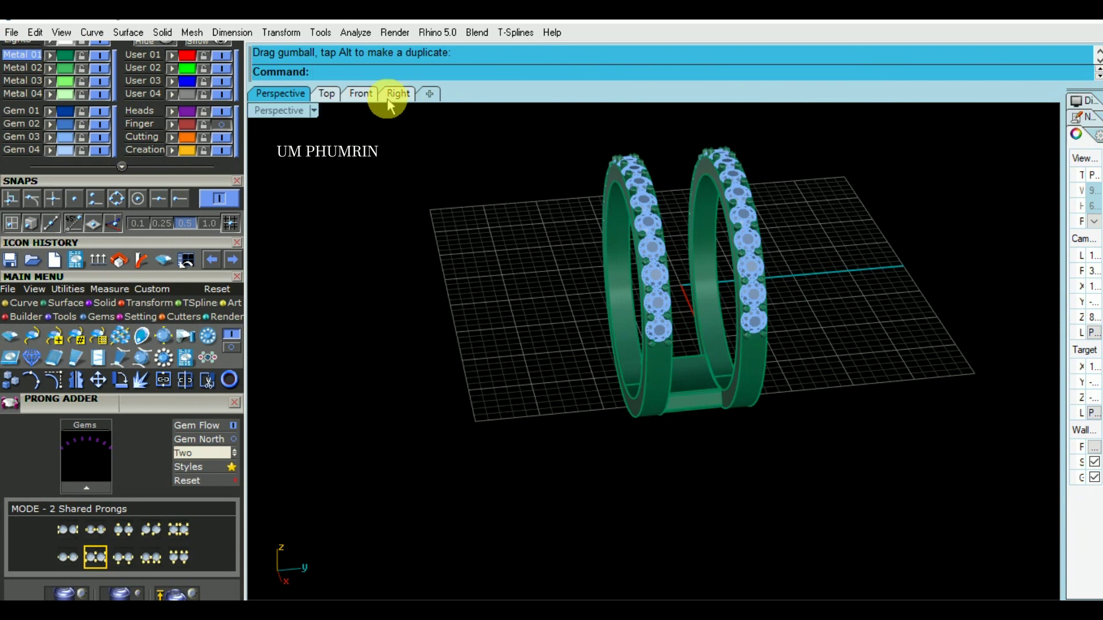
click(397, 94)
In Right view, slide the left band's gems sideways along Y, then orbit the rendered ring
drag(506, 158, 664, 465)
scroll(632, 286, up, 3)
drag(632, 285, 648, 282)
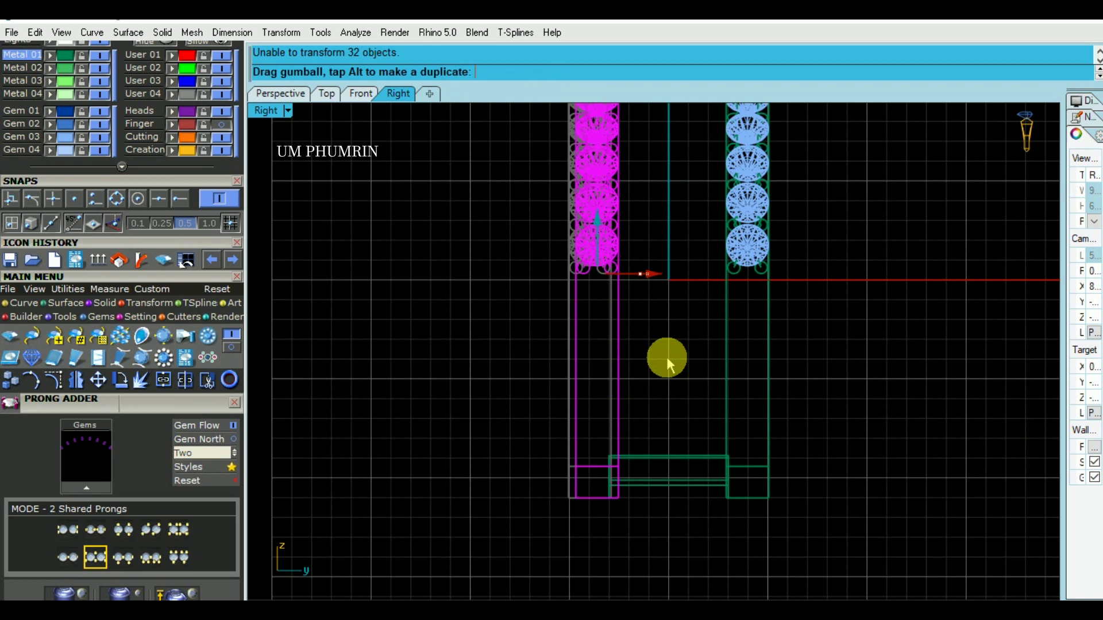
mouse_move(712, 446)
right_down()
mouse_move(705, 498)
mouse_move(633, 428)
mouse_move(697, 475)
mouse_move(546, 460)
mouse_move(800, 483)
mouse_move(760, 488)
mouse_move(788, 490)
mouse_move(812, 468)
right_up()
Save the file as ring on 16 02 021.3dm and pan to inspect the ring
key(ctrl+s)
mouse_move(773, 431)
shift+right_down()
mouse_move(762, 461)
mouse_move(812, 442)
shift+right_up()
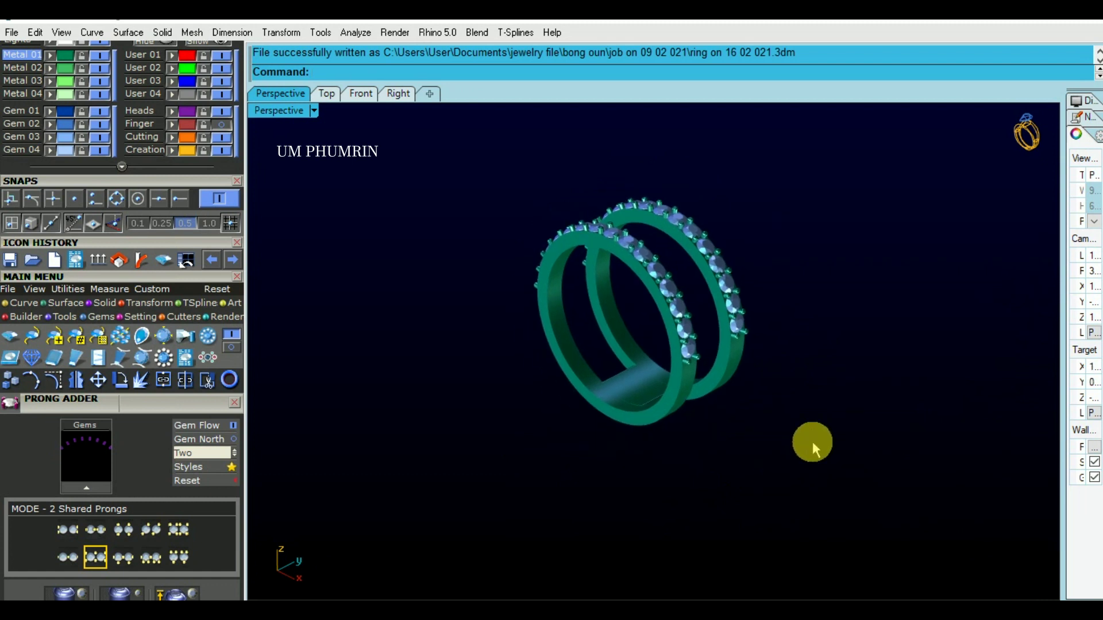